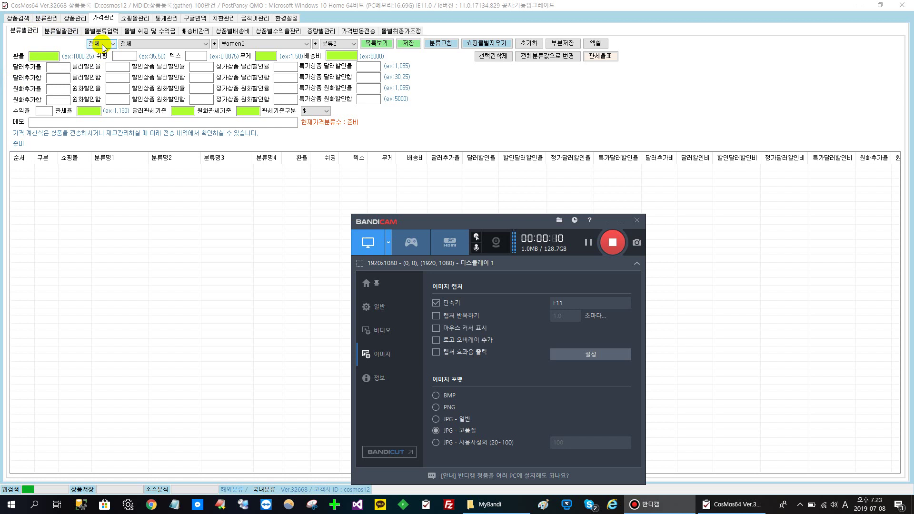
# - Look through the country, shopping mall, domestic category and category-level options for filtering the category price list
pyautogui.click(103, 44)
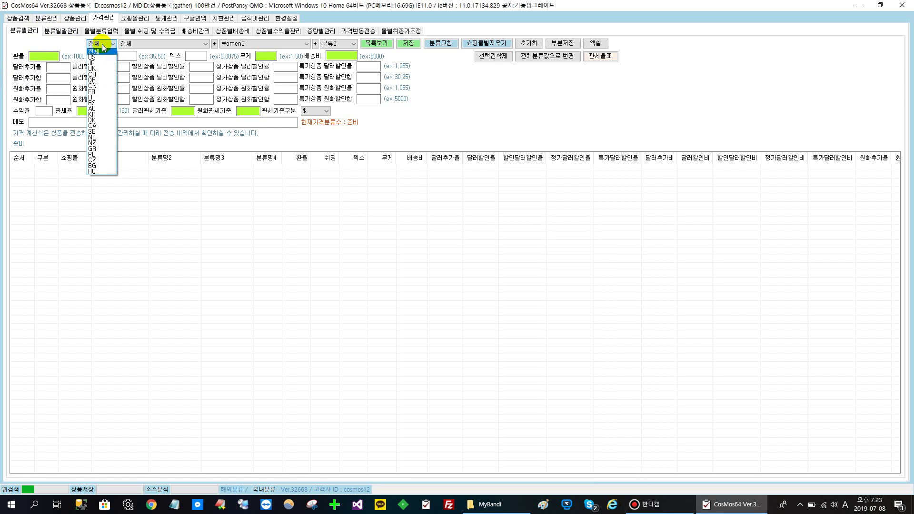
pyautogui.click(135, 44)
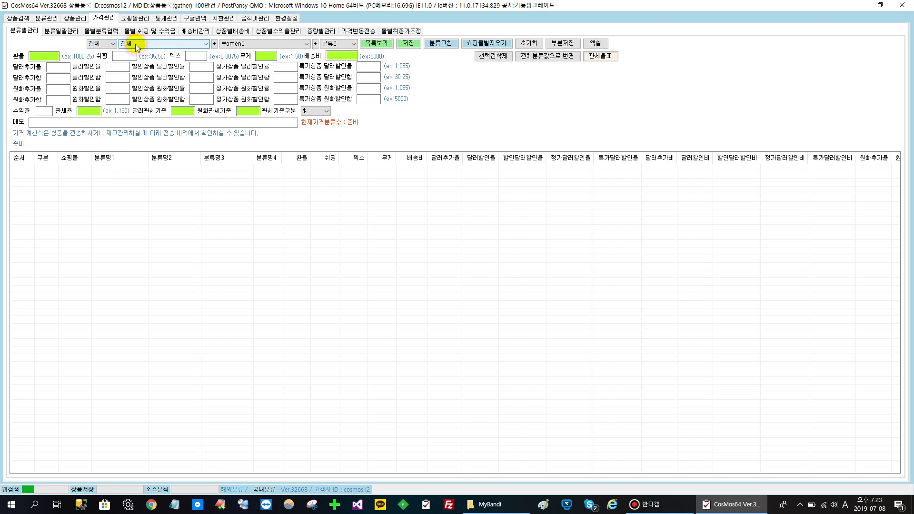
pyautogui.click(135, 43)
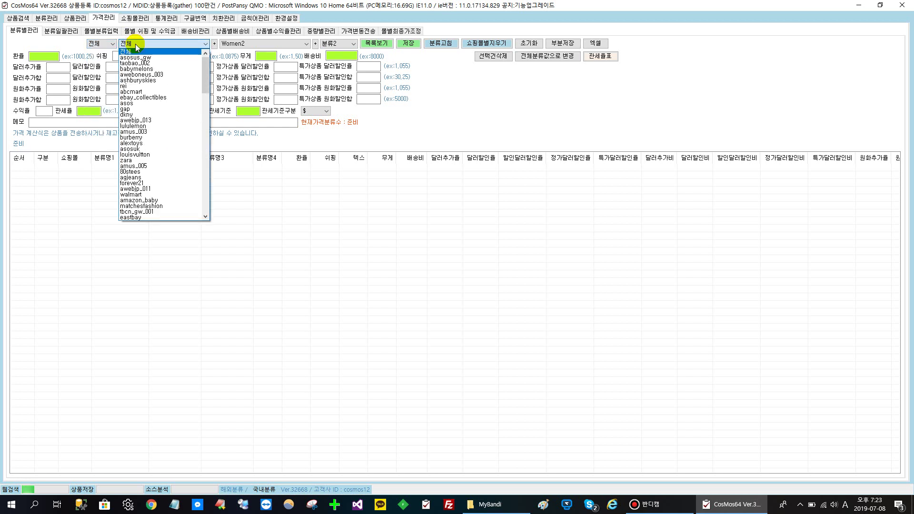
pyautogui.click(272, 43)
pyautogui.click(272, 43)
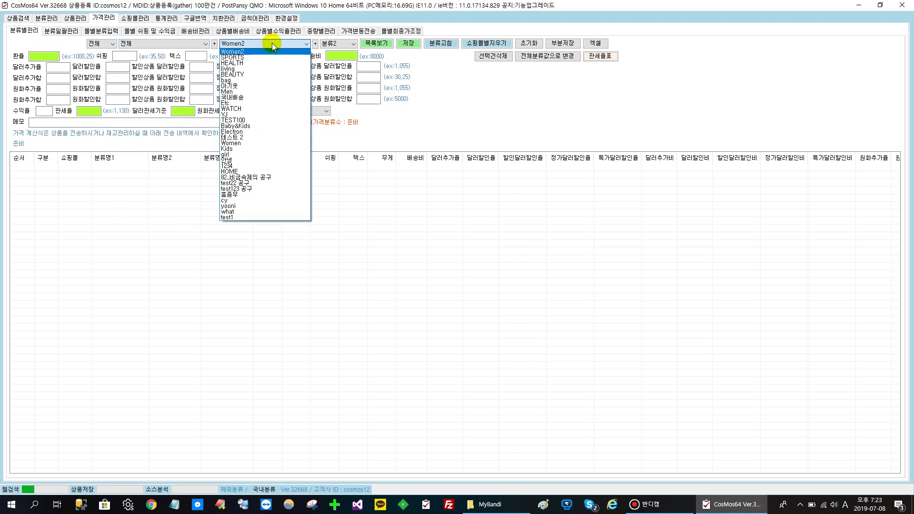
pyautogui.click(336, 44)
pyautogui.click(335, 44)
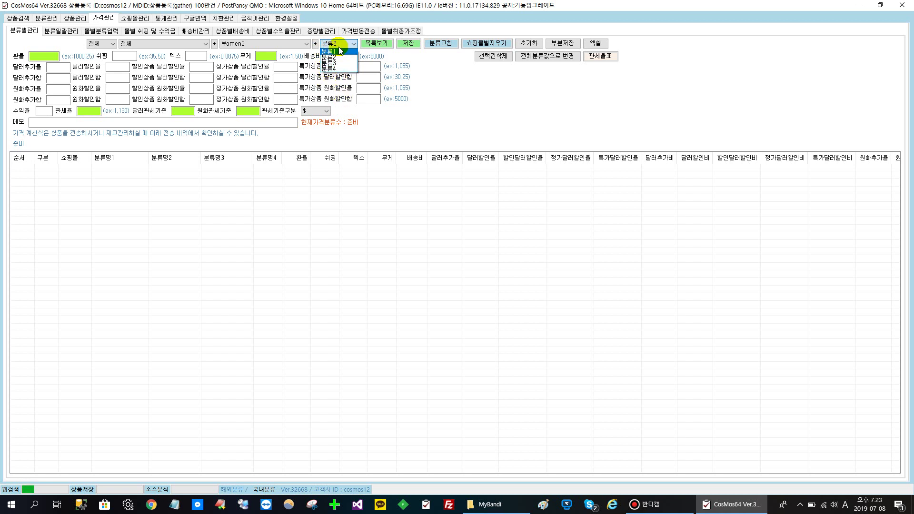
# - List the US shopping malls in product management (상품관리) and select the 47brand mall
pyautogui.click(74, 20)
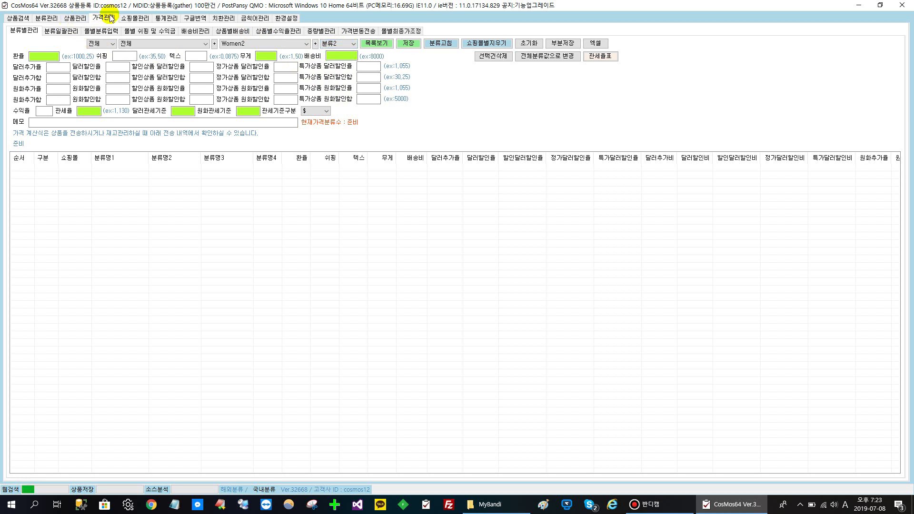
pyautogui.click(78, 21)
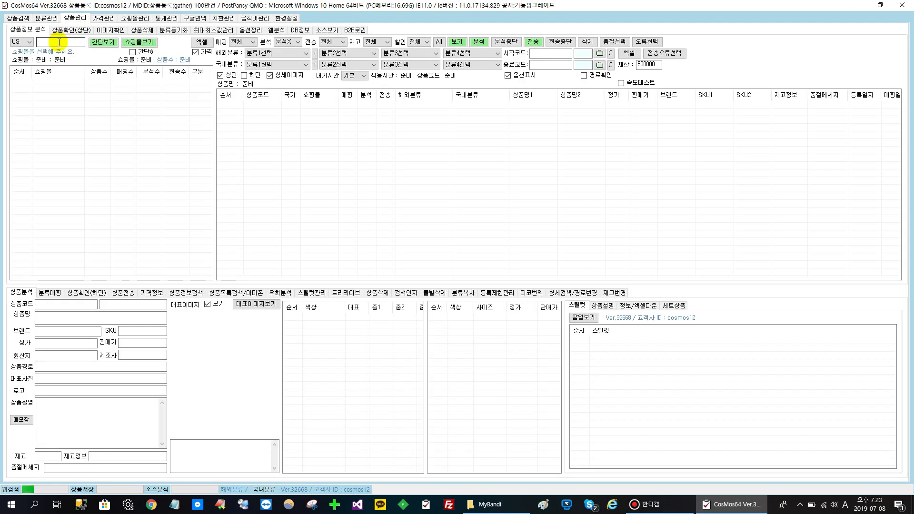
pyautogui.click(103, 42)
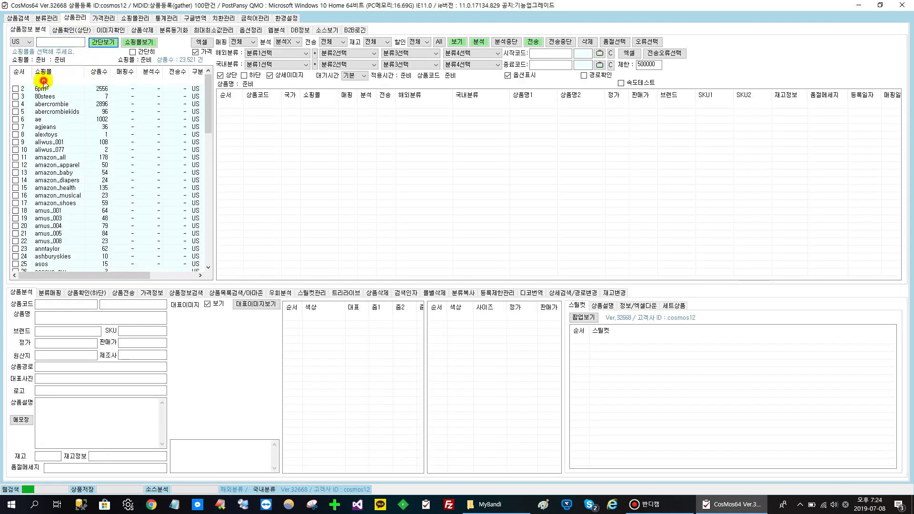
pyautogui.click(44, 82)
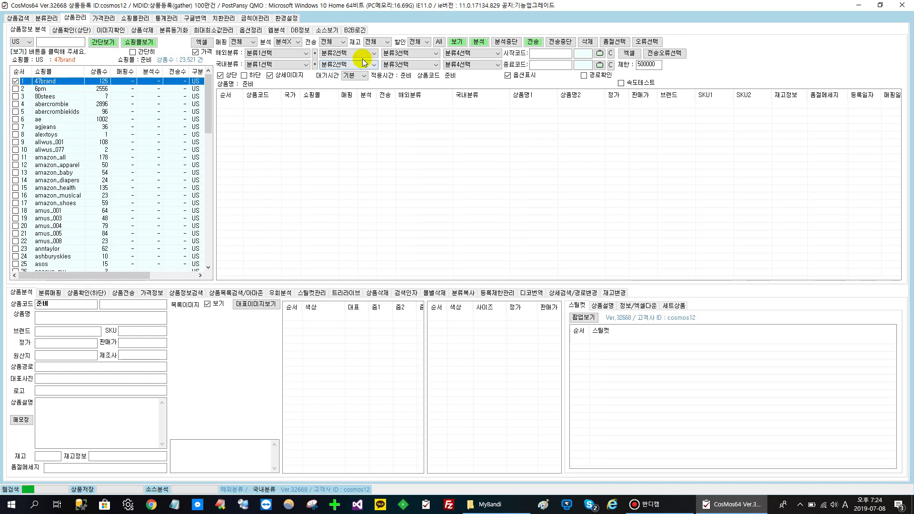
# - Reset all product status filters to 전체, list the 47brand products and look through their assigned categories
pyautogui.click(439, 43)
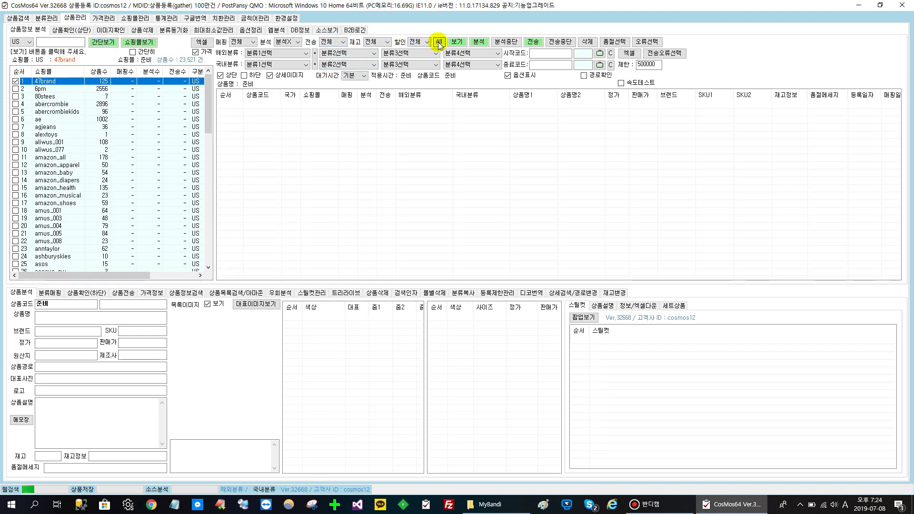
pyautogui.click(438, 42)
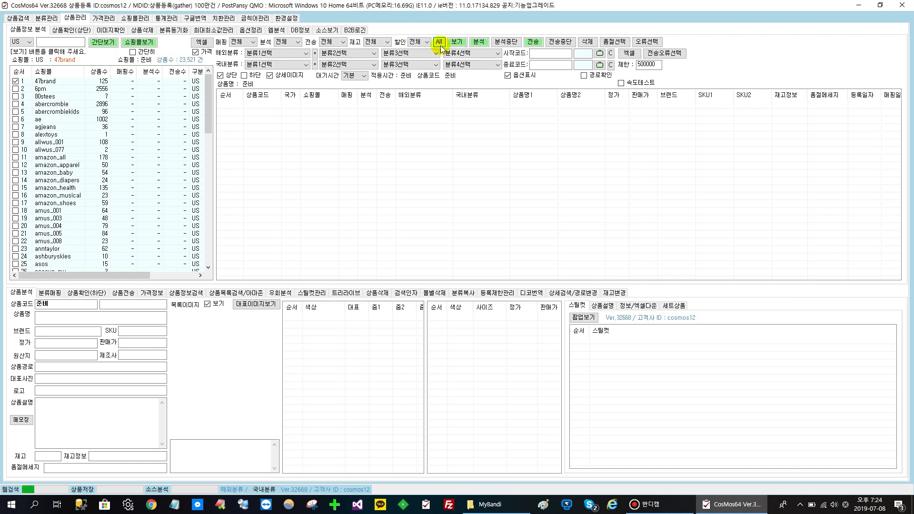
pyautogui.click(457, 42)
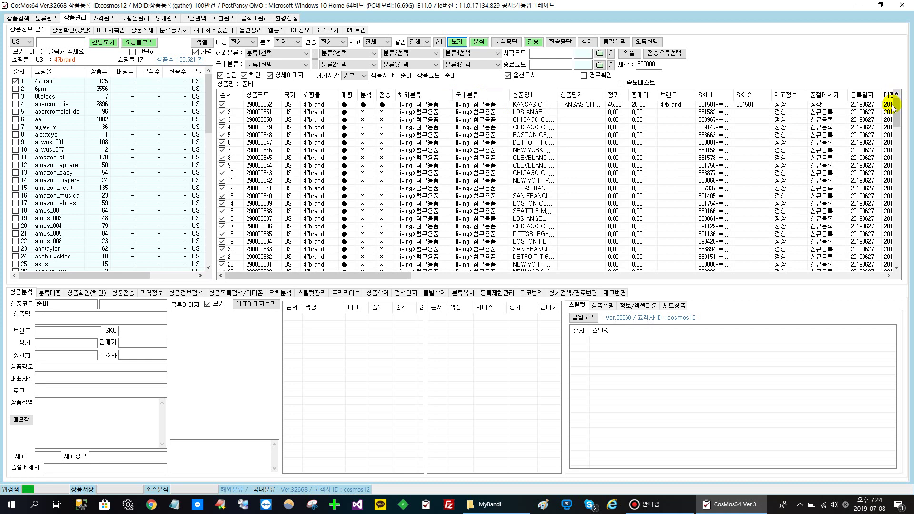
pyautogui.moveTo(898, 107); pyautogui.dragTo(901, 205)
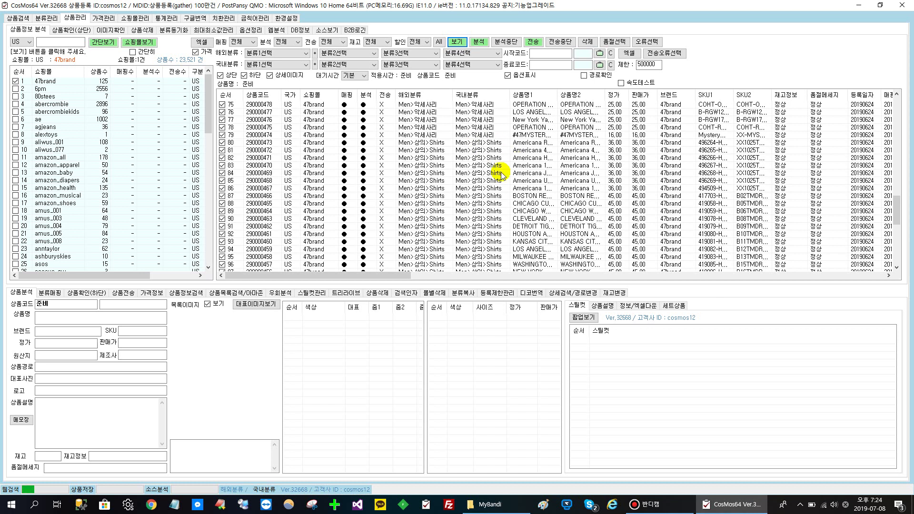
# - List the Women2 category prices in price management (가격관리) at level 분류2, and again at level 분류3
pyautogui.click(103, 19)
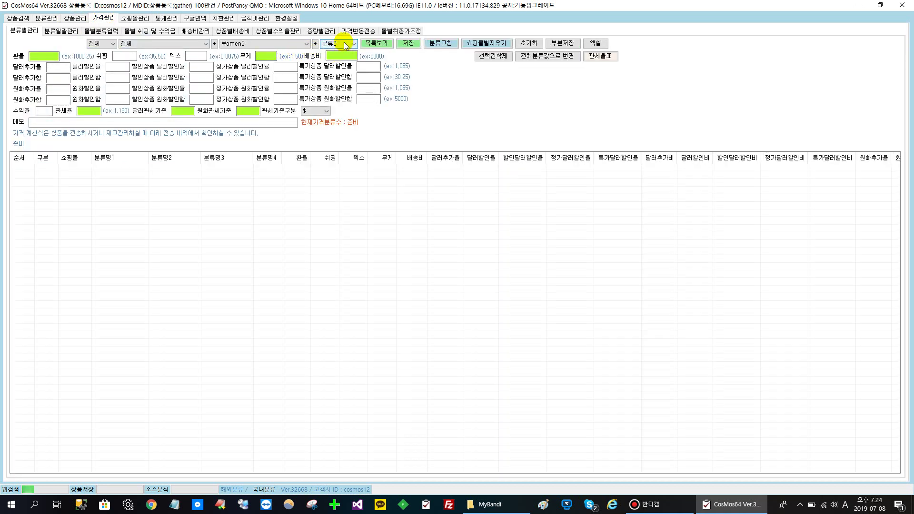
pyautogui.click(372, 44)
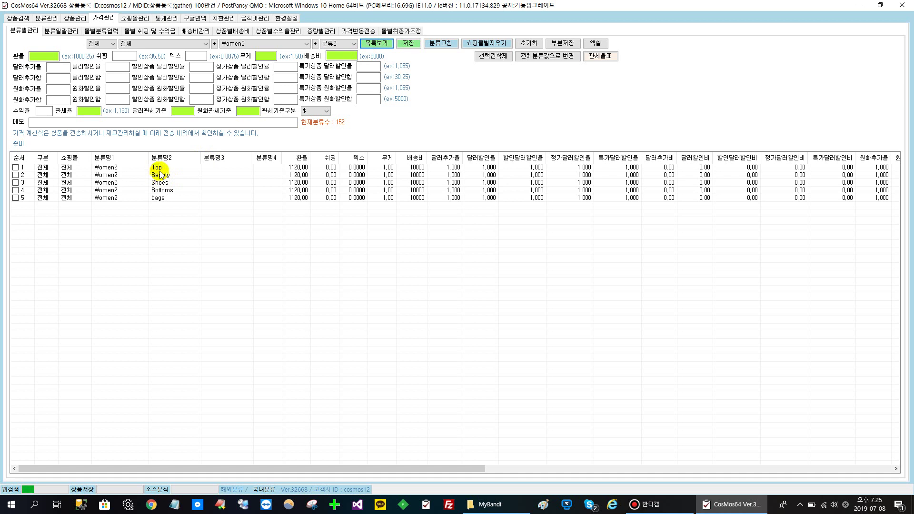
pyautogui.click(339, 44)
pyautogui.click(339, 63)
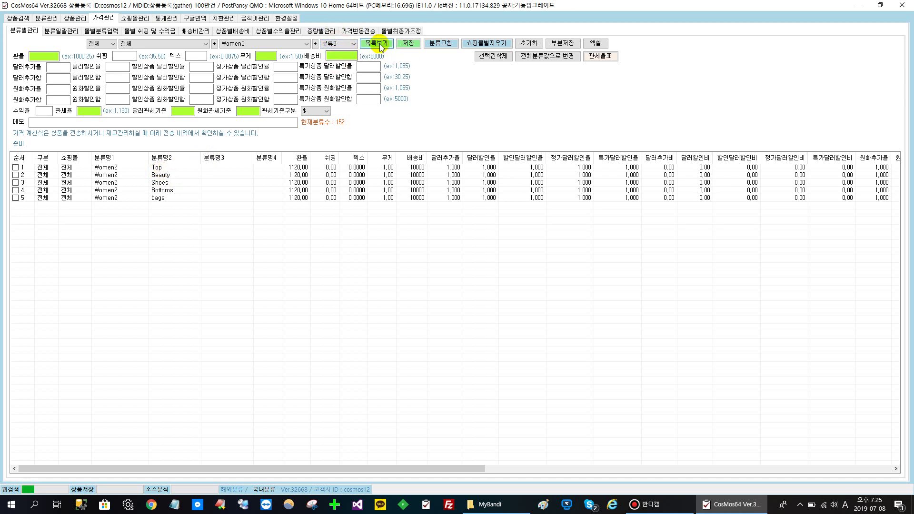
pyautogui.click(380, 44)
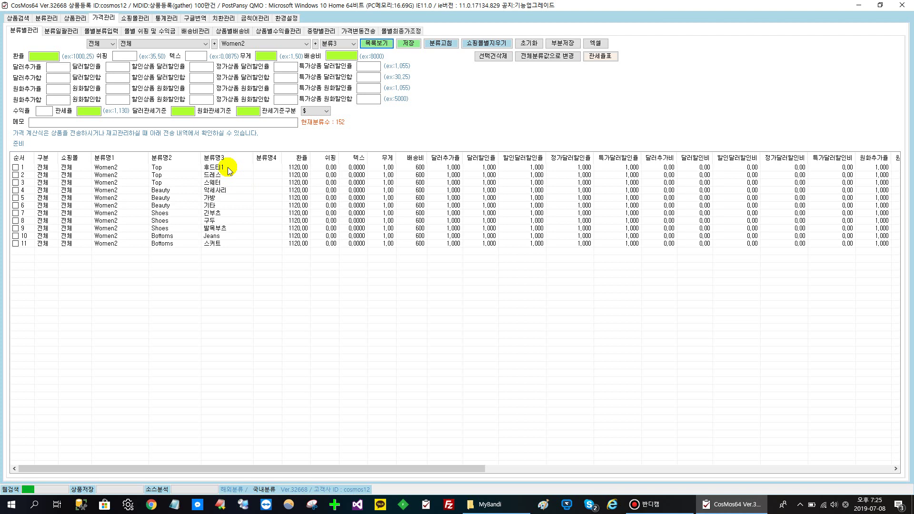
# - List the Women2 category prices at level 분류4 and widen the 분류명4 column to show full names
pyautogui.click(348, 45)
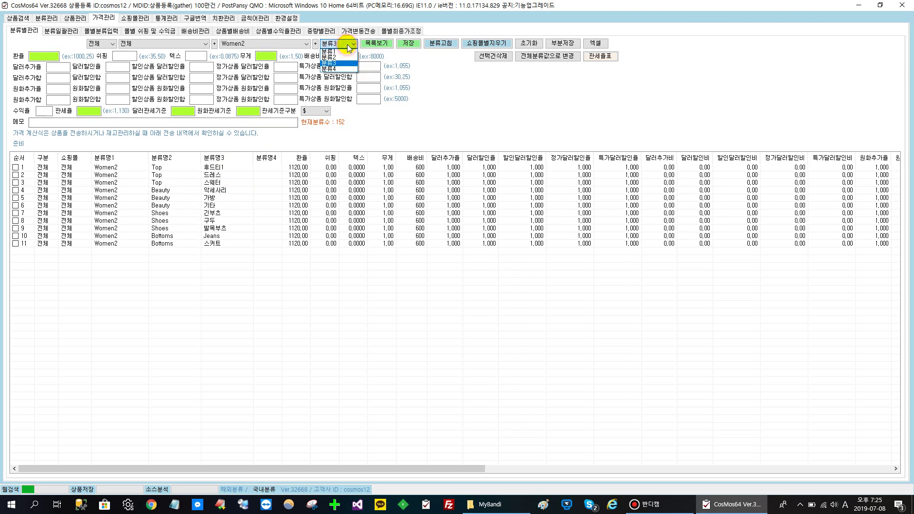
pyautogui.click(336, 69)
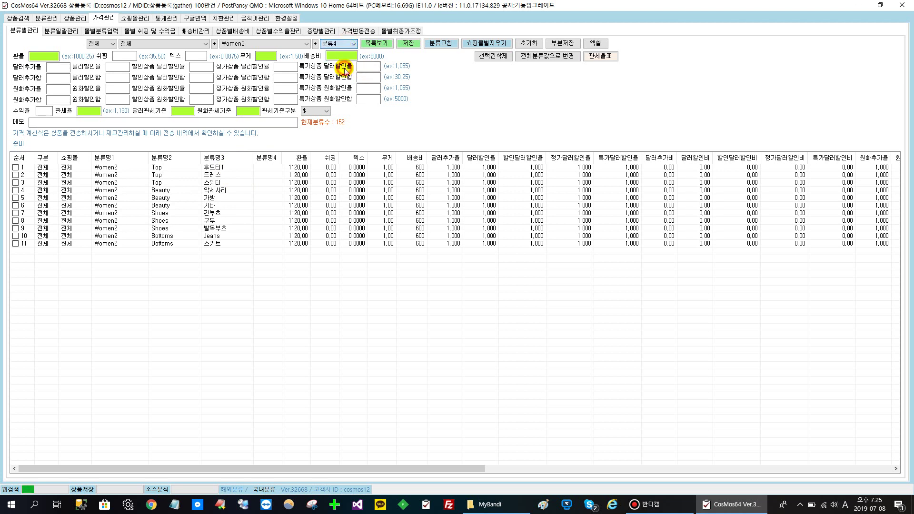
pyautogui.click(377, 44)
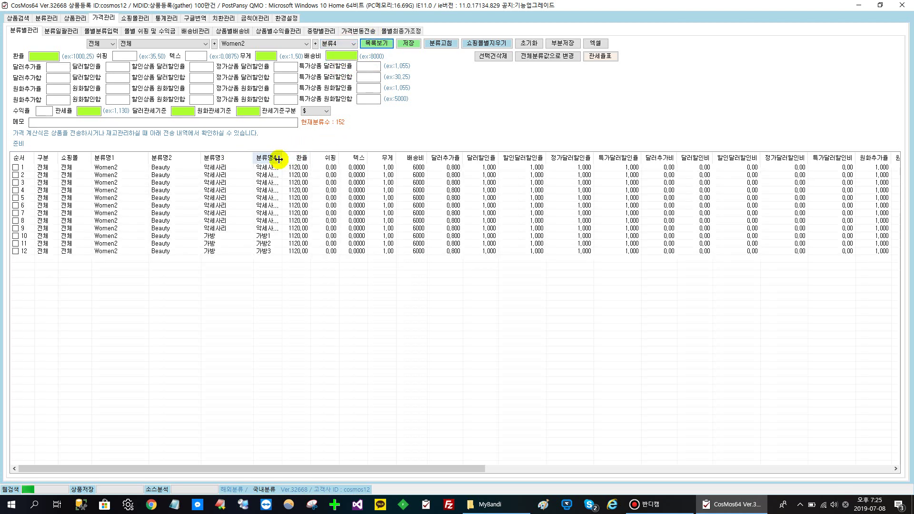
pyautogui.moveTo(279, 159); pyautogui.dragTo(316, 155)
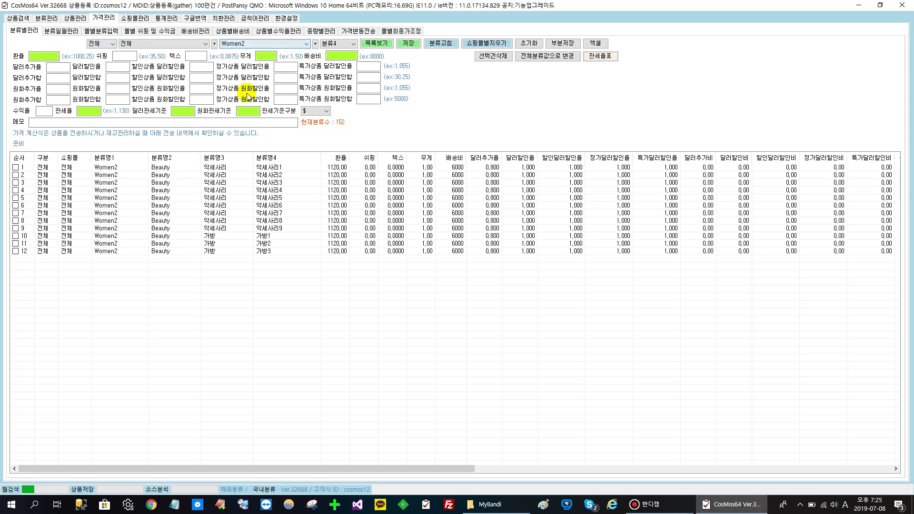
# - List the Women2 category prices at level 분류1
pyautogui.click(329, 44)
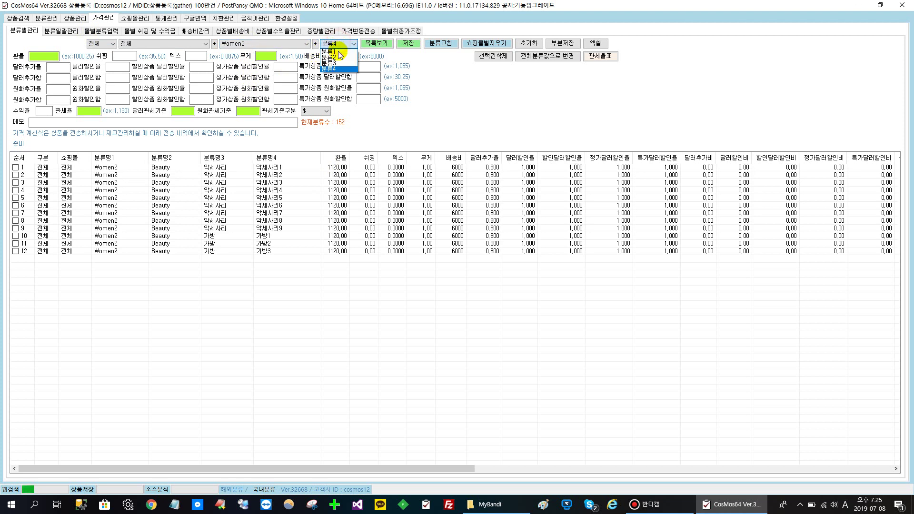
pyautogui.click(339, 58)
pyautogui.click(337, 44)
pyautogui.click(334, 52)
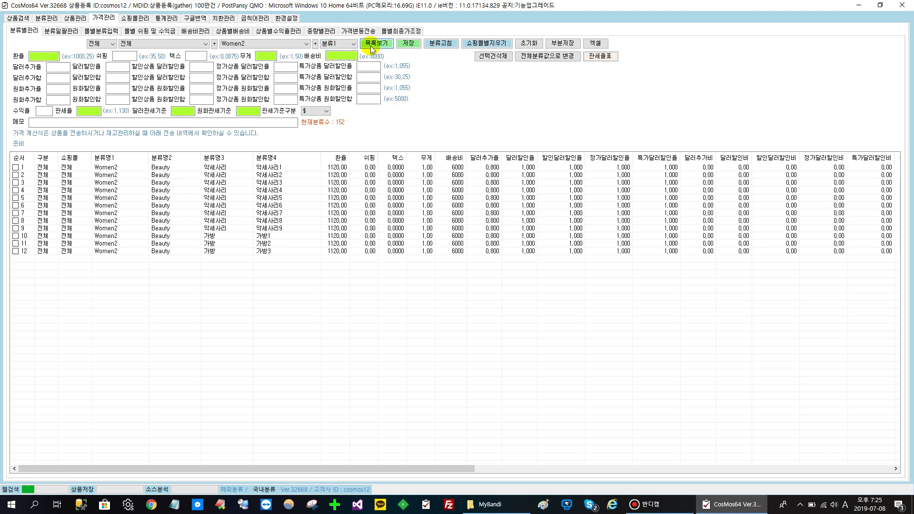
pyautogui.click(372, 48)
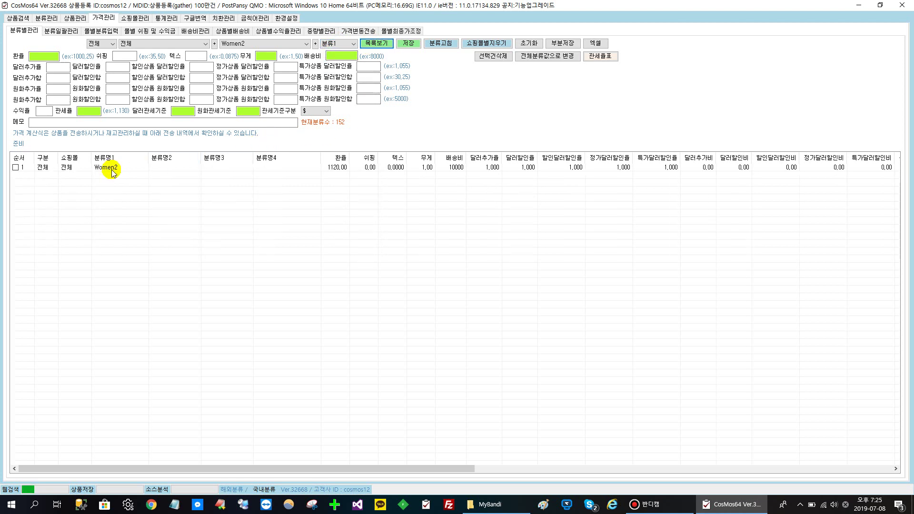
# - List the Women2 category prices at level 분류3 again and toggle the checkmarks of all rows until they are cleared
pyautogui.click(335, 44)
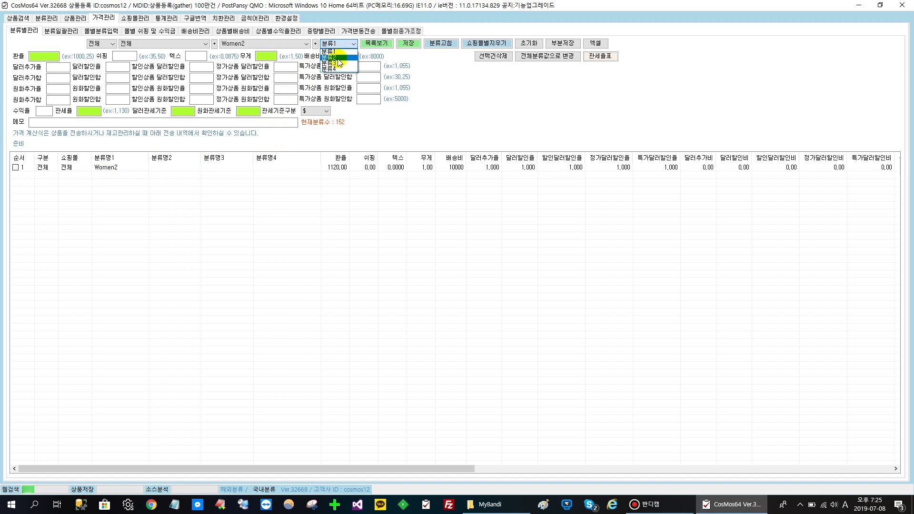
pyautogui.click(338, 57)
pyautogui.click(341, 44)
pyautogui.click(338, 65)
pyautogui.click(342, 44)
pyautogui.click(339, 63)
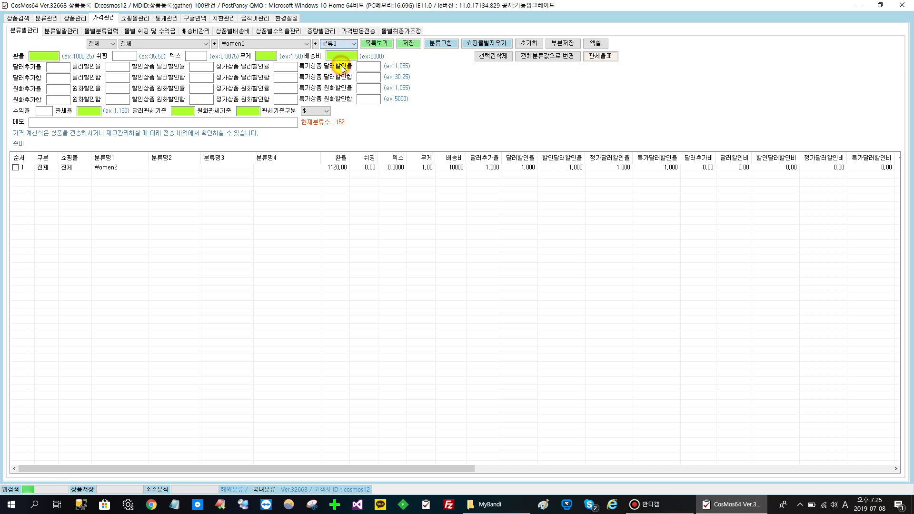
pyautogui.click(379, 44)
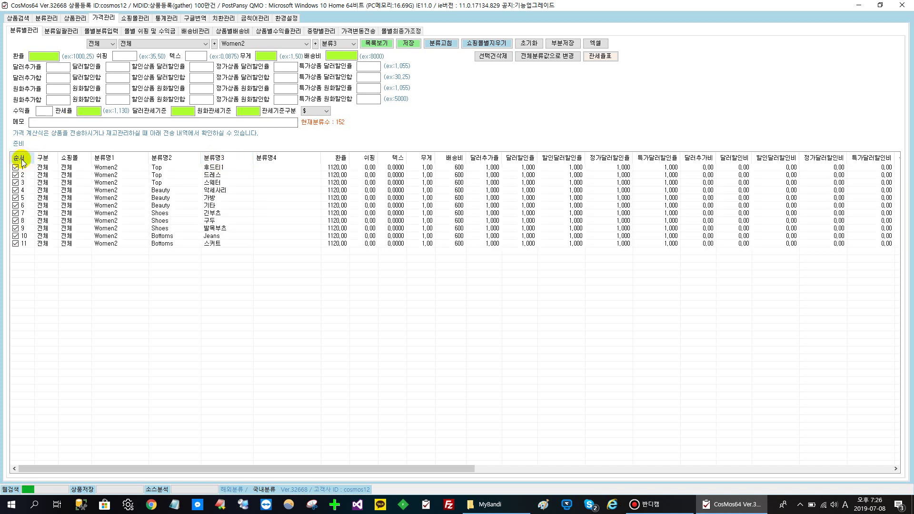
pyautogui.click(21, 161)
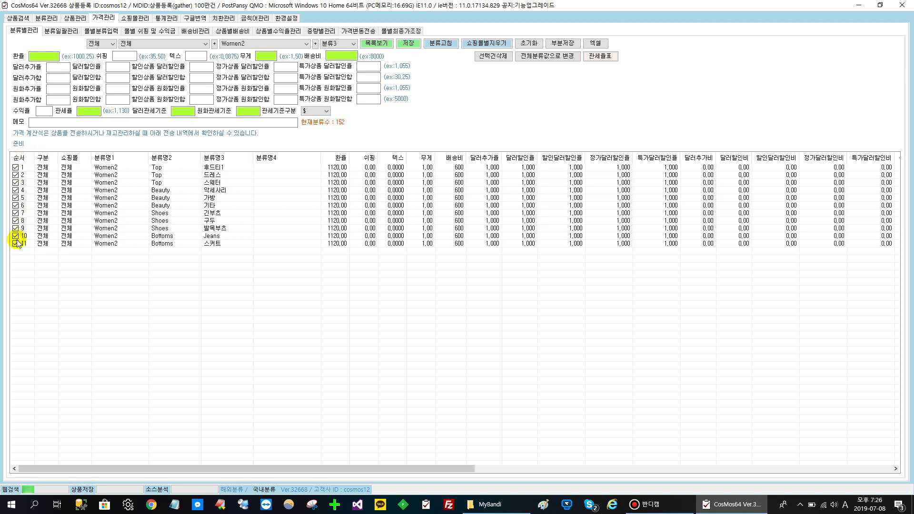
pyautogui.click(21, 159)
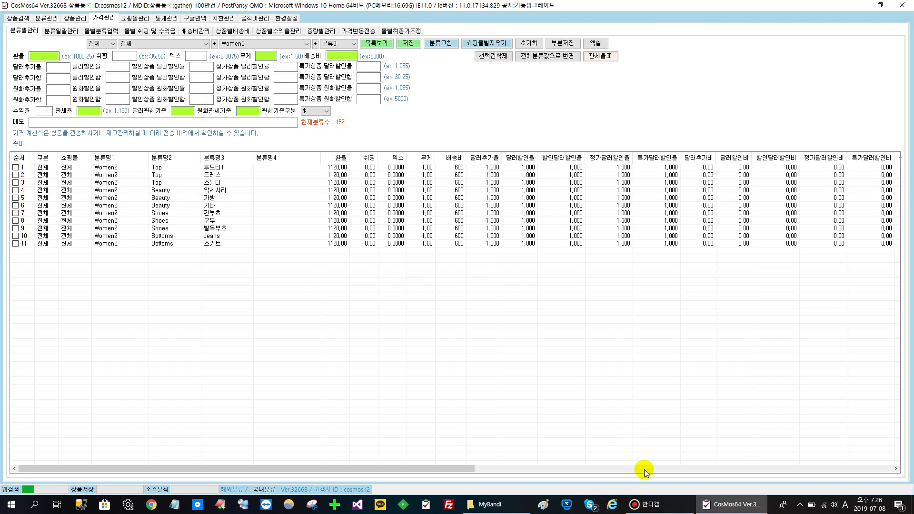
pyautogui.click(661, 508)
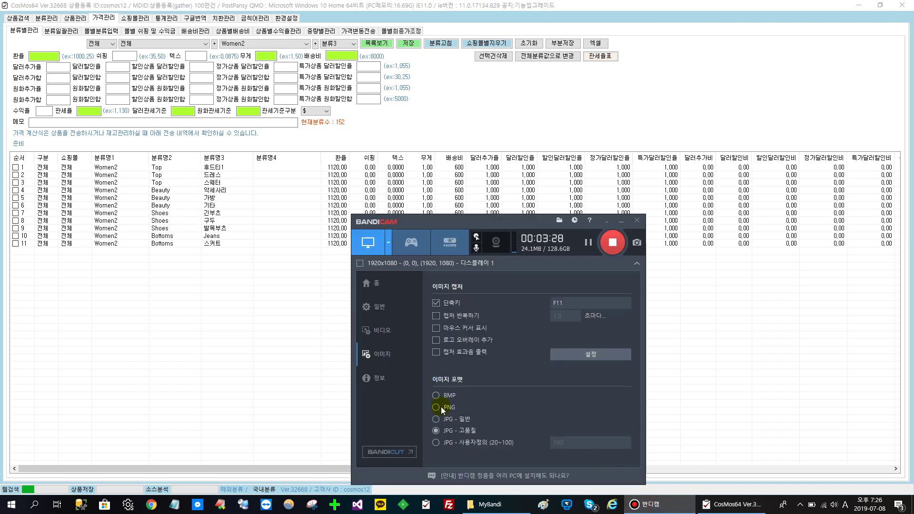
pyautogui.click(255, 351)
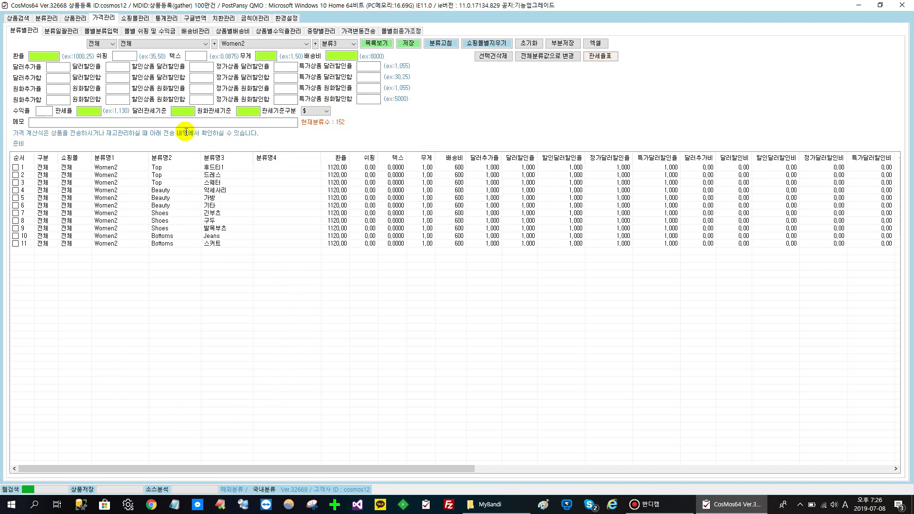
# - Load the price settings of the Women2 > Top > 후드티1 category and highlight its exchange rate (환율)
pyautogui.click(121, 170)
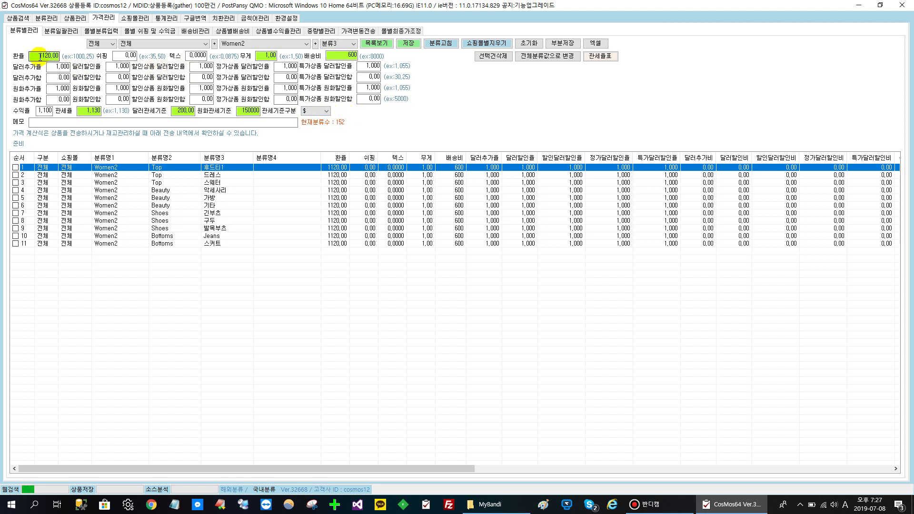
pyautogui.moveTo(39, 56); pyautogui.dragTo(56, 54)
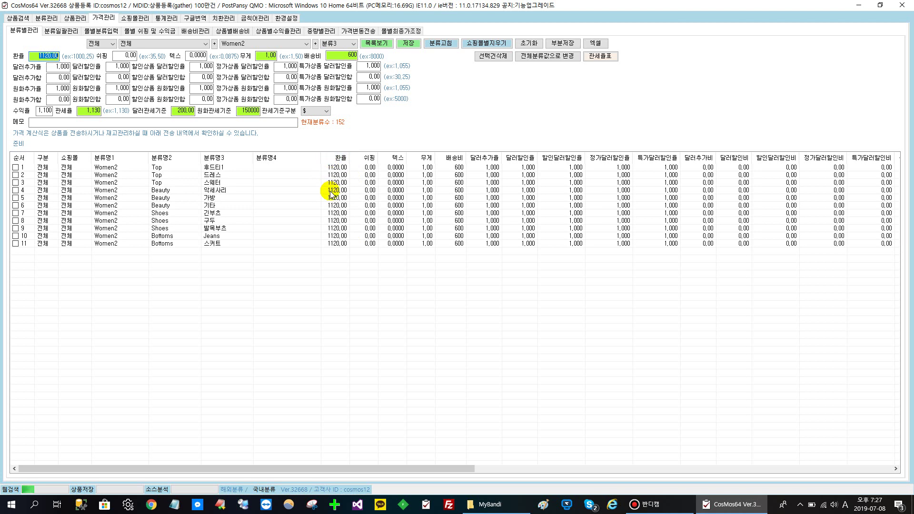
# - Set the exchange rate (환율) to 1110 for all countries in bulk category management (분류일괄관리) and save it
pyautogui.click(60, 31)
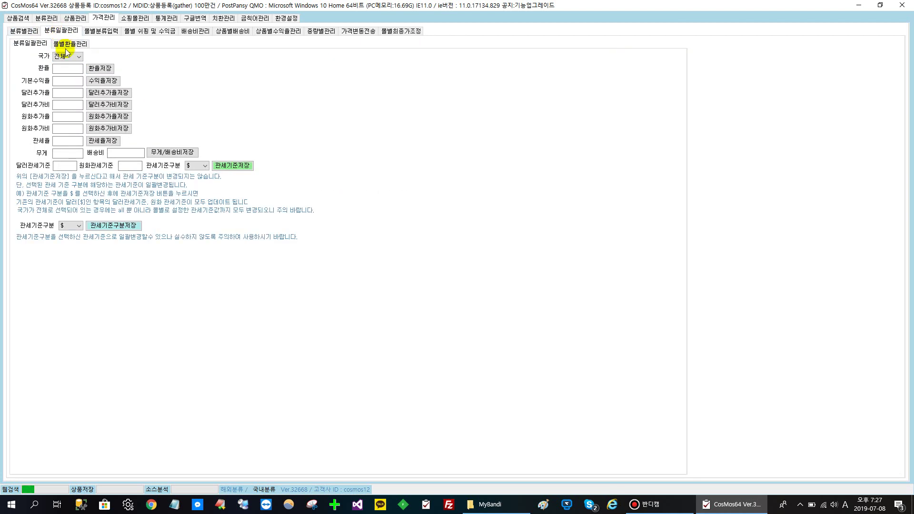
pyautogui.click(68, 70)
pyautogui.click(99, 68)
pyautogui.click(448, 285)
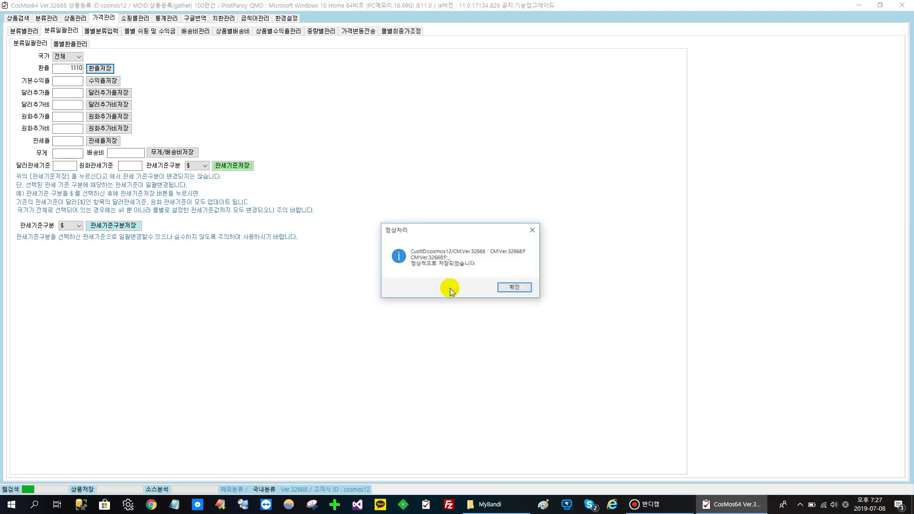
# - Close the save message and reload the Women2 level 분류3 price list in category management (분류별관리)
pyautogui.click(511, 291)
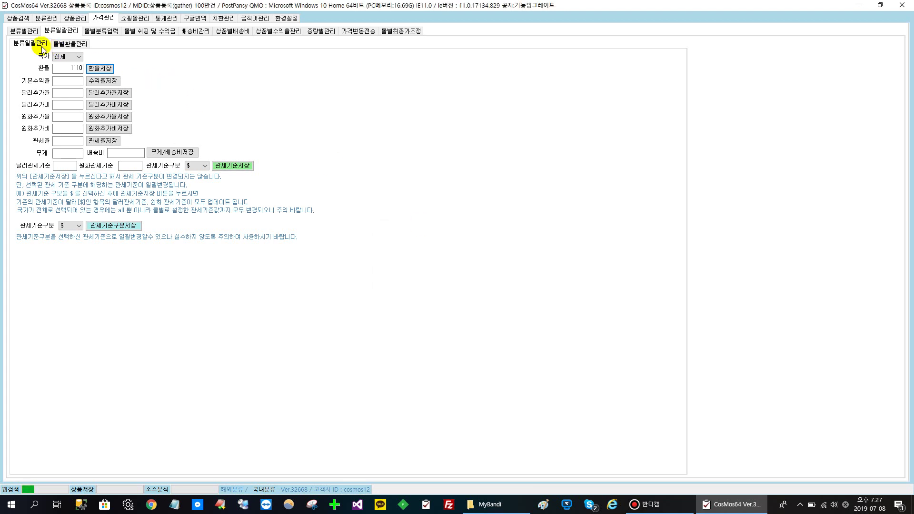
pyautogui.click(25, 31)
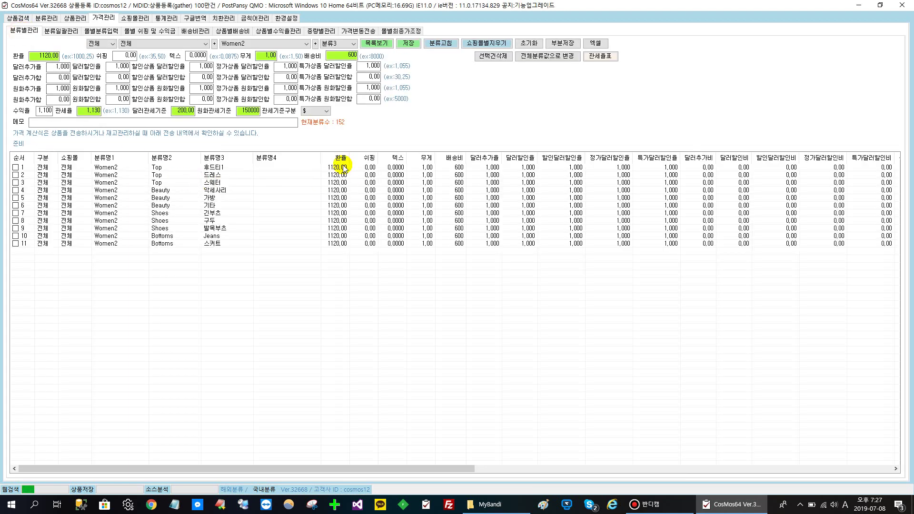
pyautogui.click(375, 47)
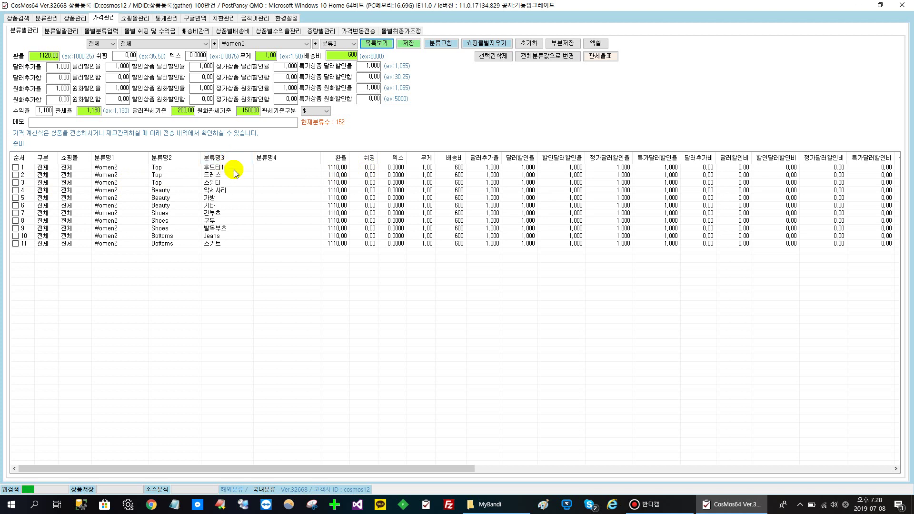
# - List the US malls in 몰별 쉬핑 및 수익금 and display the shipping and profit settings of 47brand
pyautogui.click(139, 31)
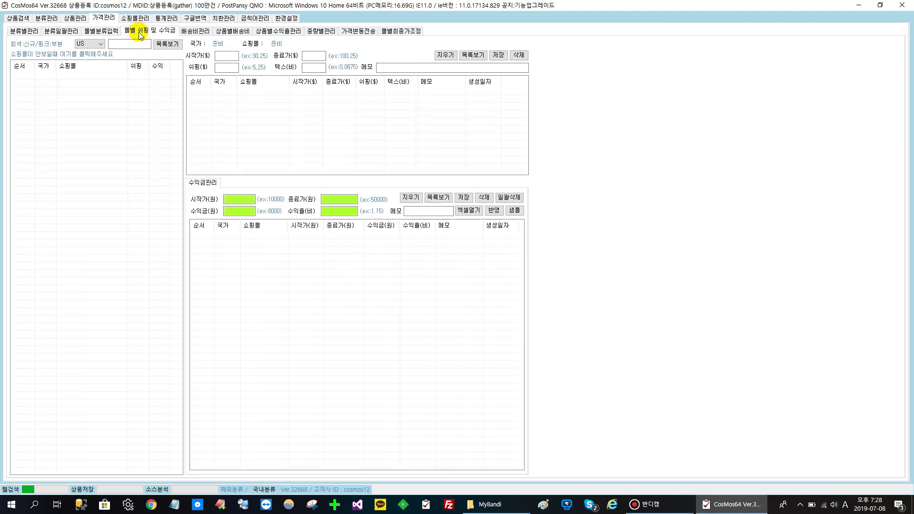
pyautogui.click(166, 44)
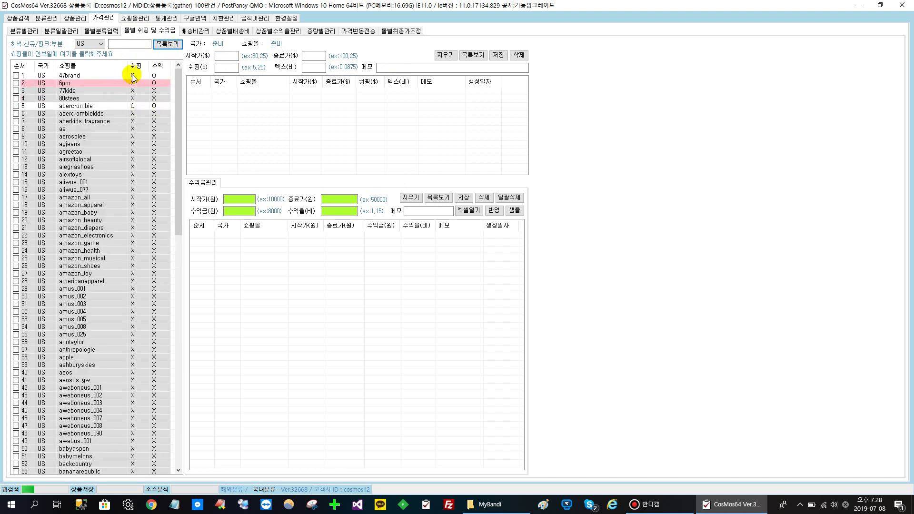
pyautogui.click(133, 76)
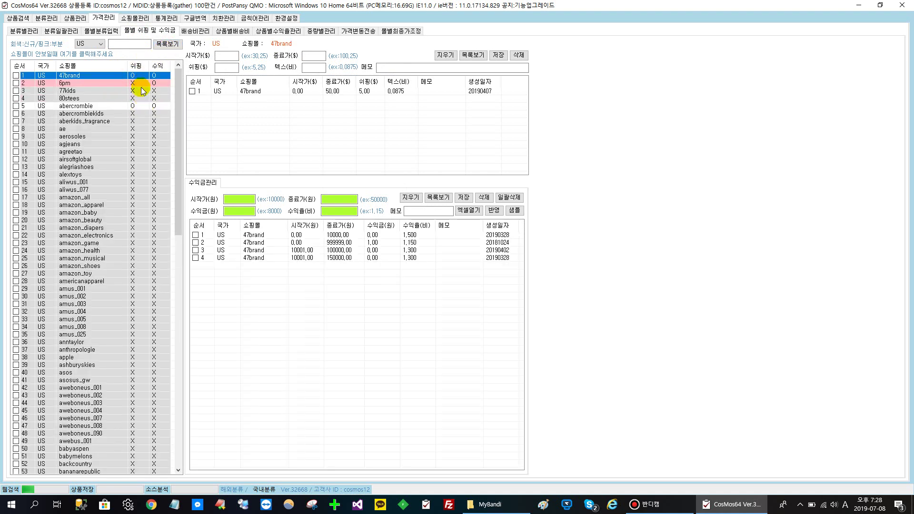
pyautogui.click(25, 32)
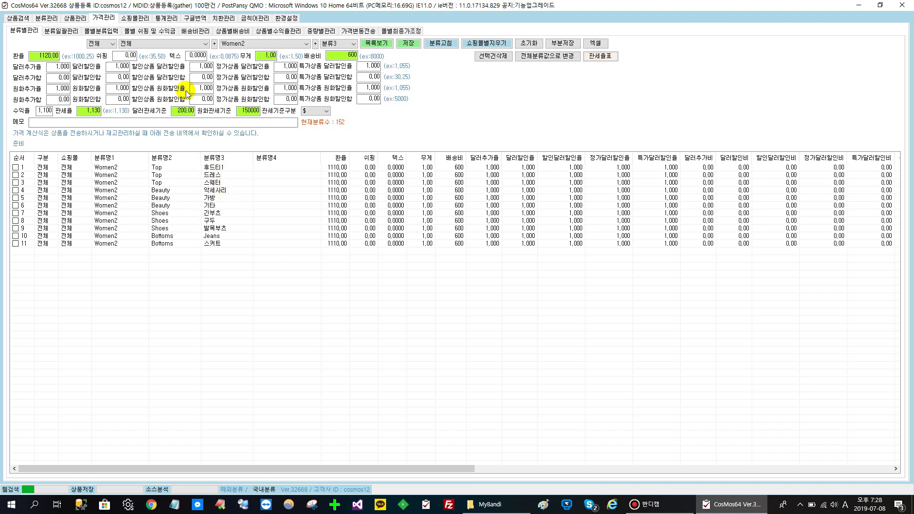
pyautogui.click(139, 31)
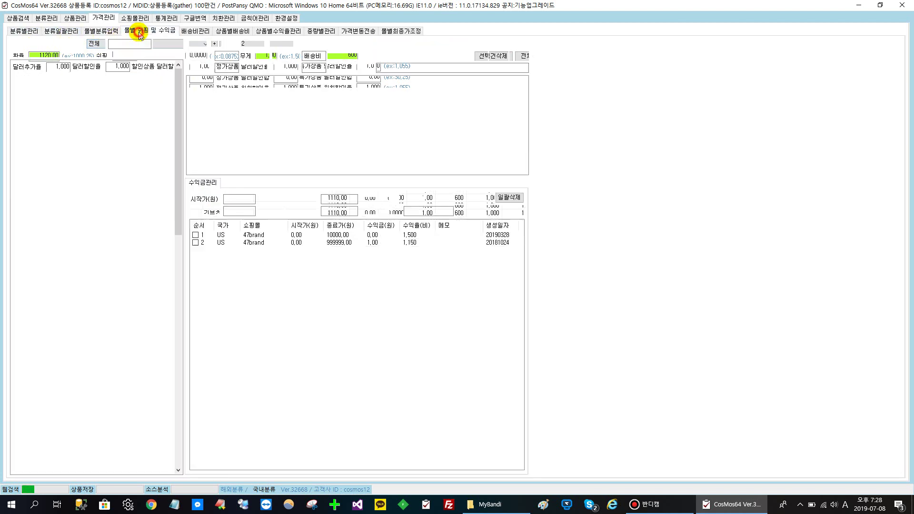
pyautogui.moveTo(182, 90)
pyautogui.mouseDown()
pyautogui.moveTo(184, 130)
pyautogui.moveTo(185, 81)
pyautogui.mouseUp()
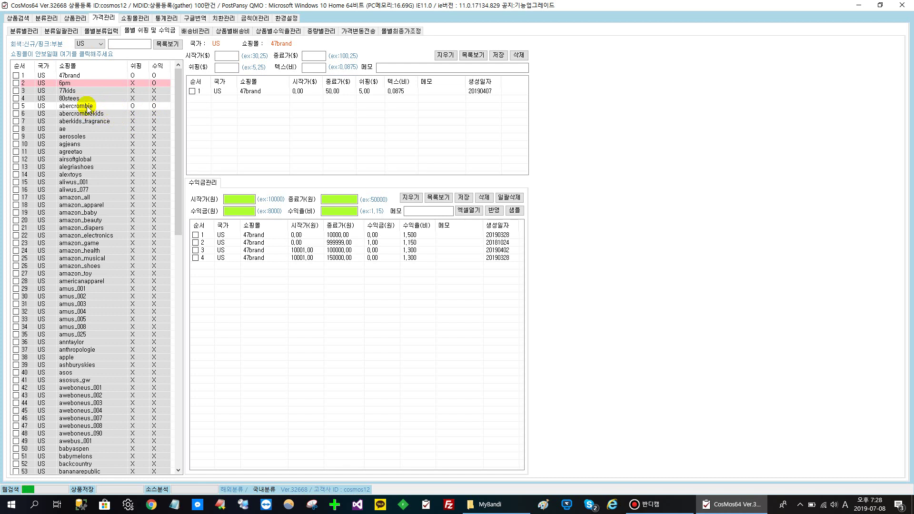
# - View the shipping and profit settings of 6pm, 77kids and abercrombie, and load abercrombie's shipping entry
pyautogui.click(72, 84)
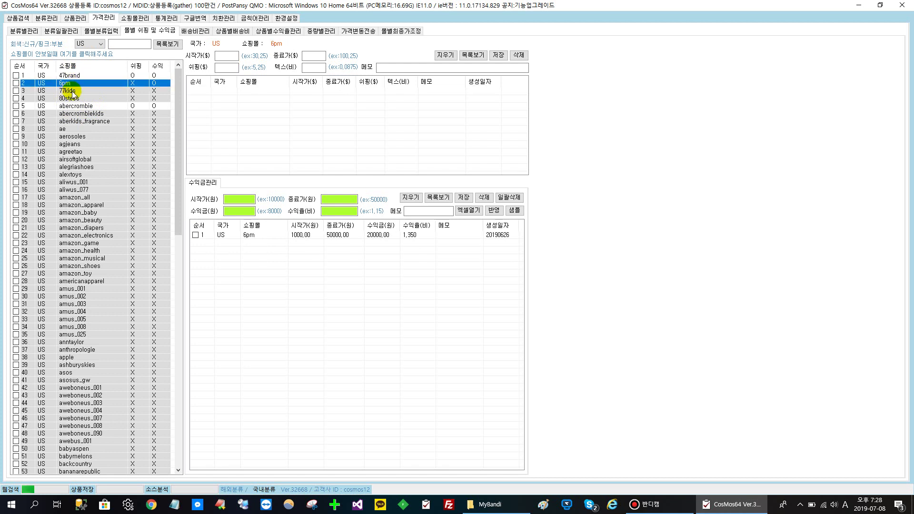
pyautogui.click(74, 91)
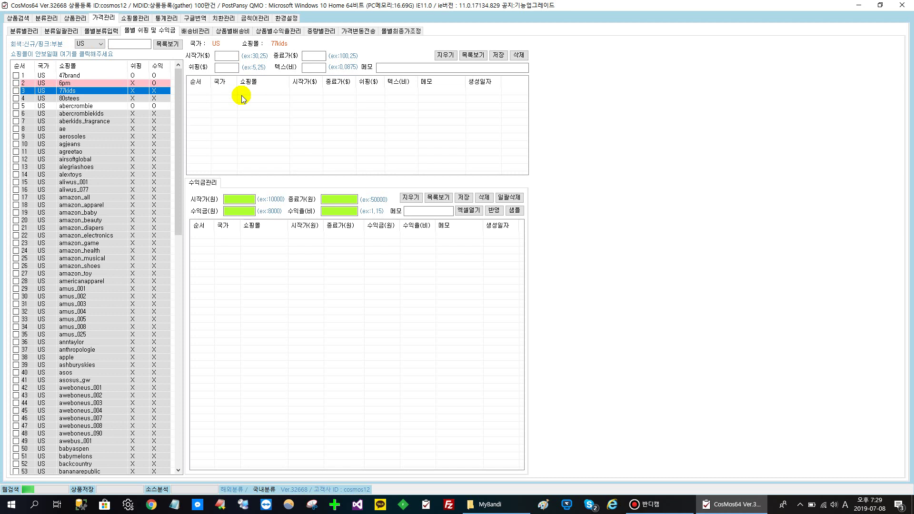
pyautogui.click(62, 106)
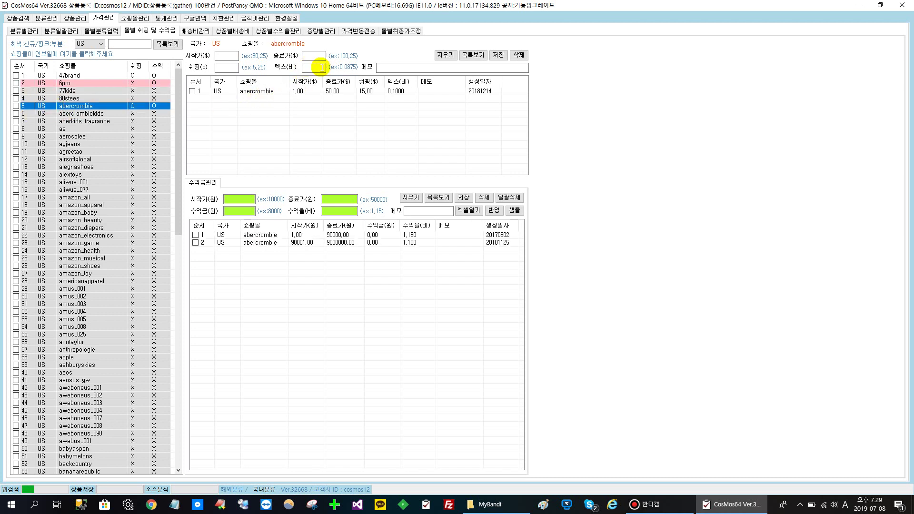
pyautogui.click(366, 91)
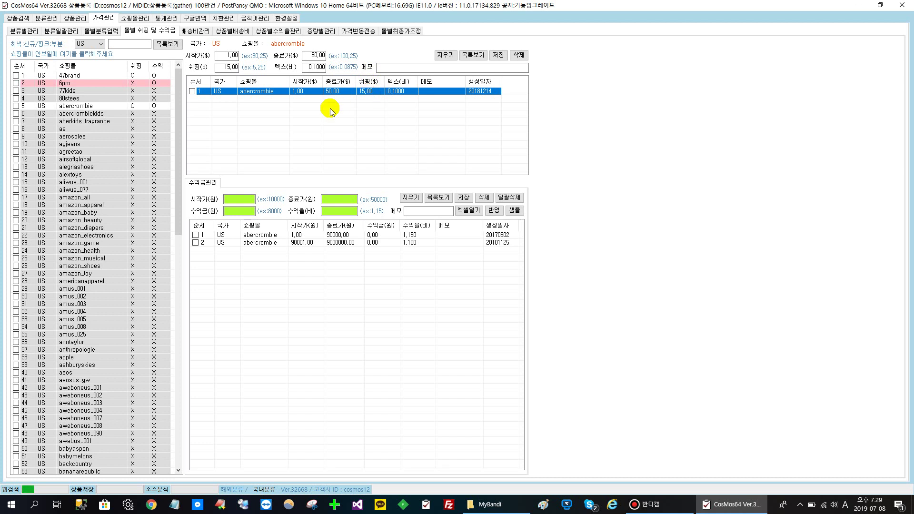
# - Load the Women2 > Top > 후드티1 prices in 분류별관리, check all rows and enter a shipping cost (배송비) of 7000
pyautogui.click(23, 31)
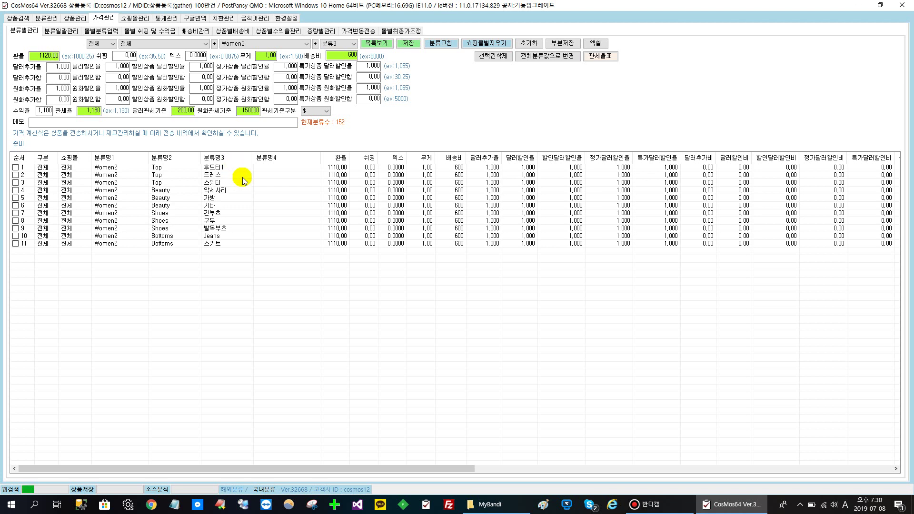
pyautogui.click(215, 168)
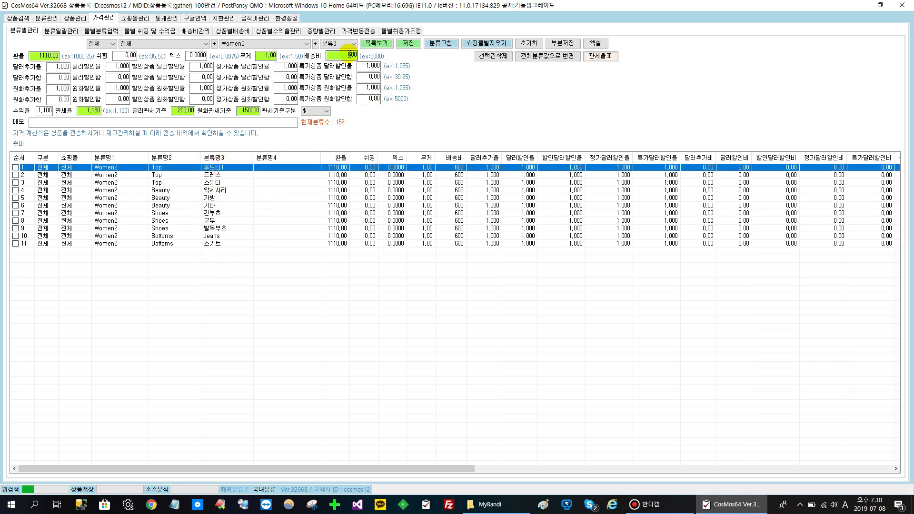
pyautogui.click(18, 160)
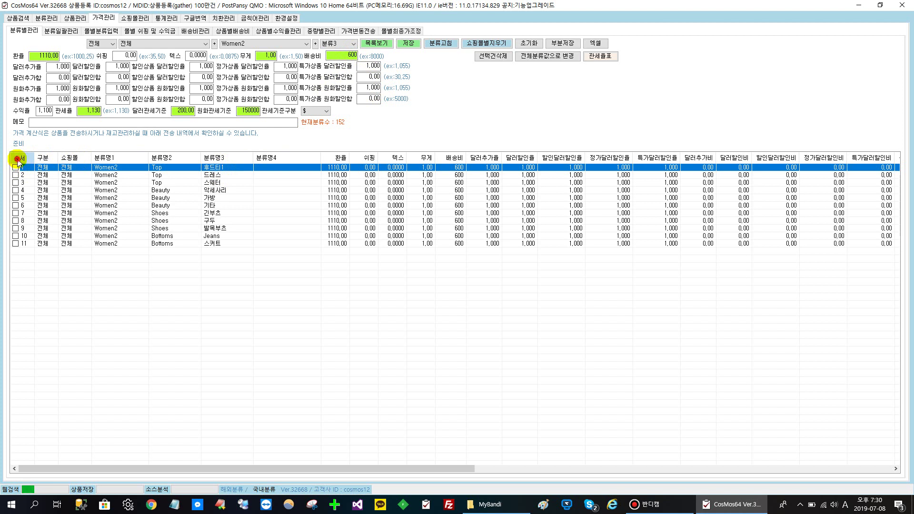
pyautogui.doubleClick(358, 54)
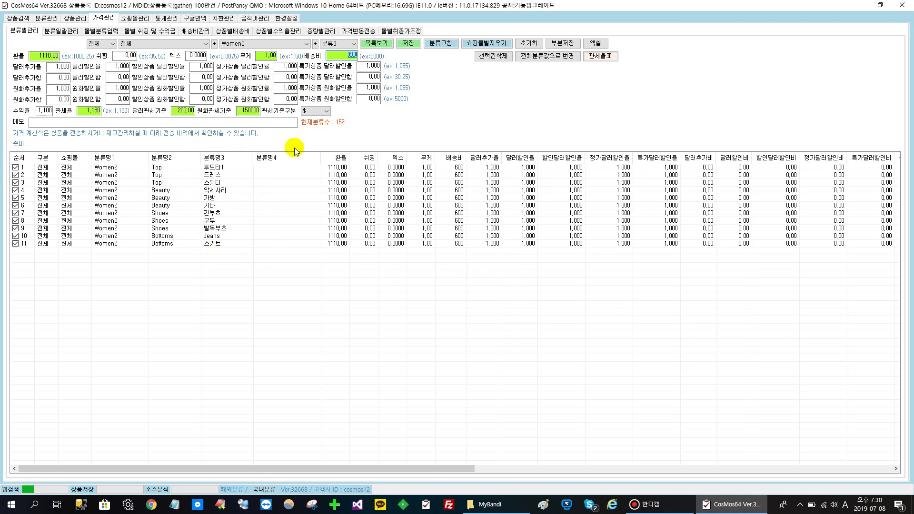
pyautogui.press('BackSpace')
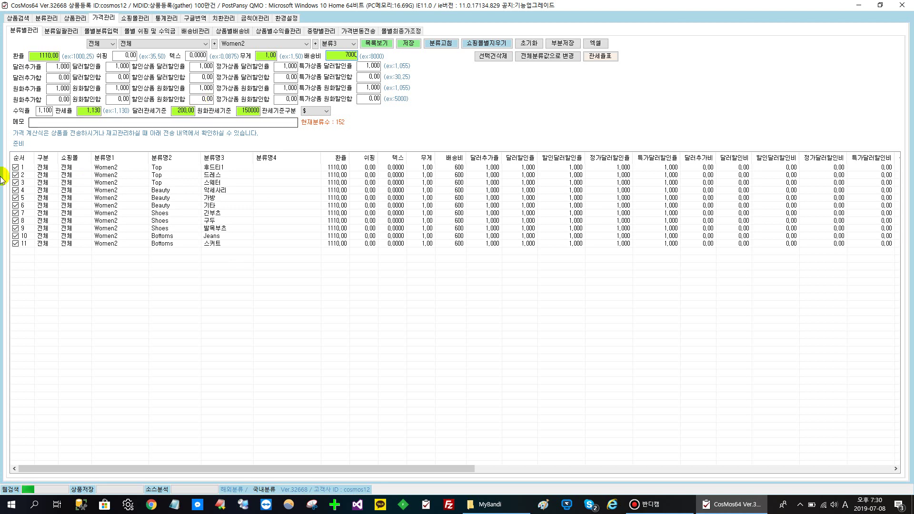
pyautogui.doubleClick(348, 56)
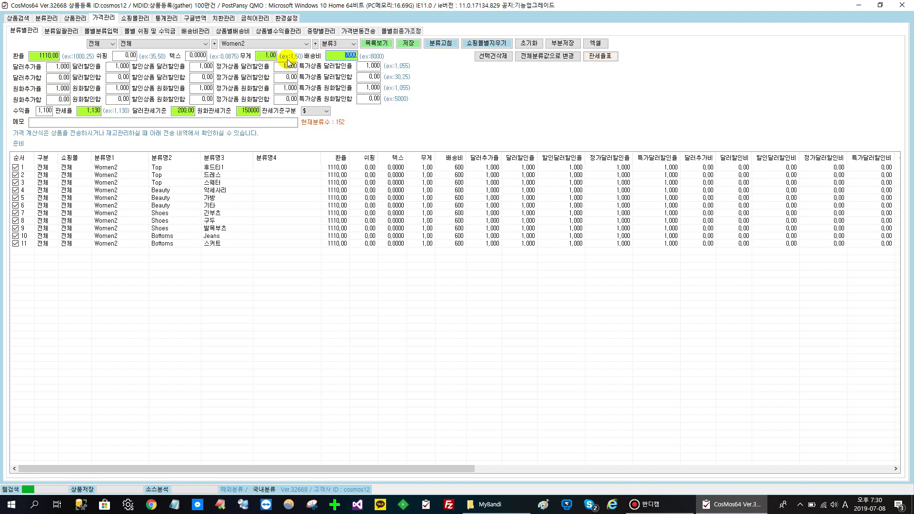
pyautogui.moveTo(262, 57); pyautogui.dragTo(281, 55)
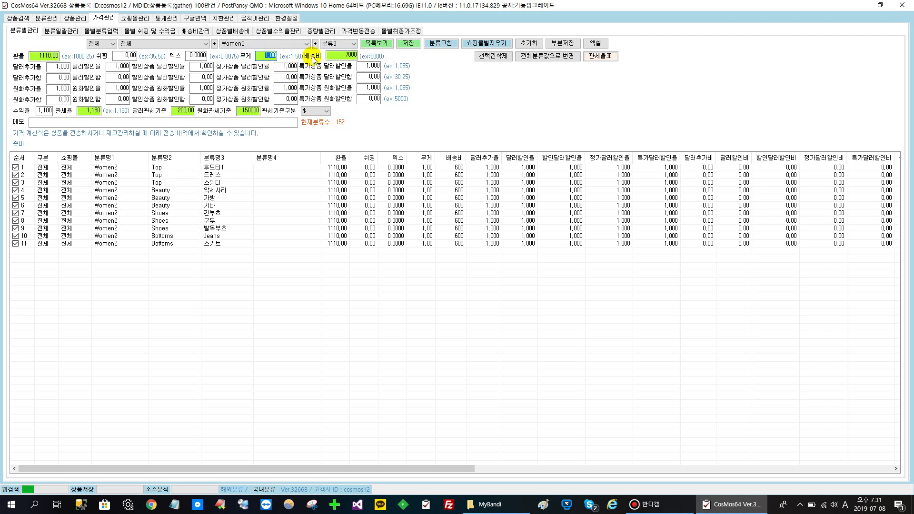
# - List the weight-based shipping costs in 배송비관리 and load the 1 kg and 2 kg entries
pyautogui.click(321, 31)
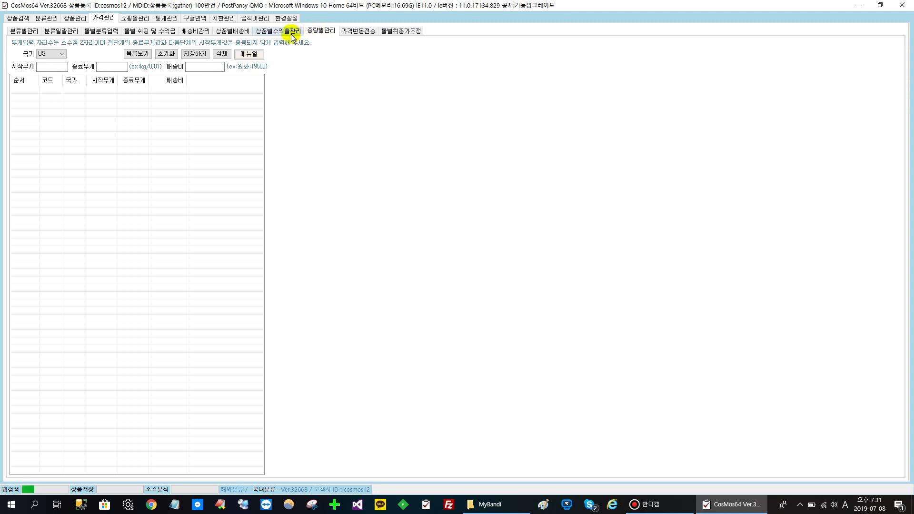
pyautogui.click(188, 30)
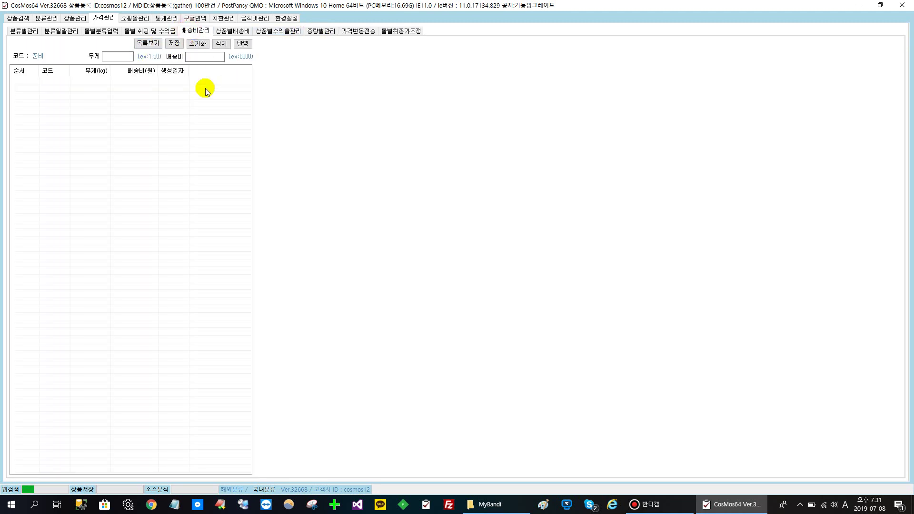
pyautogui.click(151, 44)
pyautogui.click(109, 81)
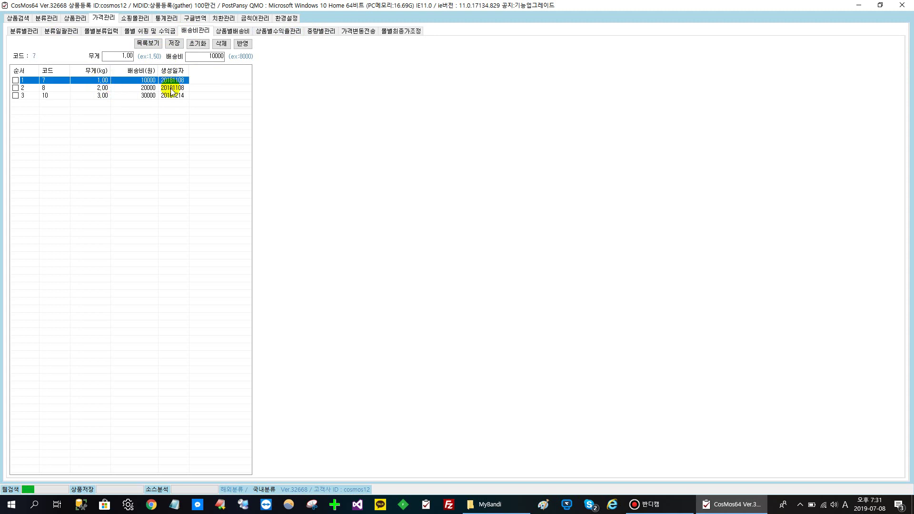
pyautogui.click(103, 88)
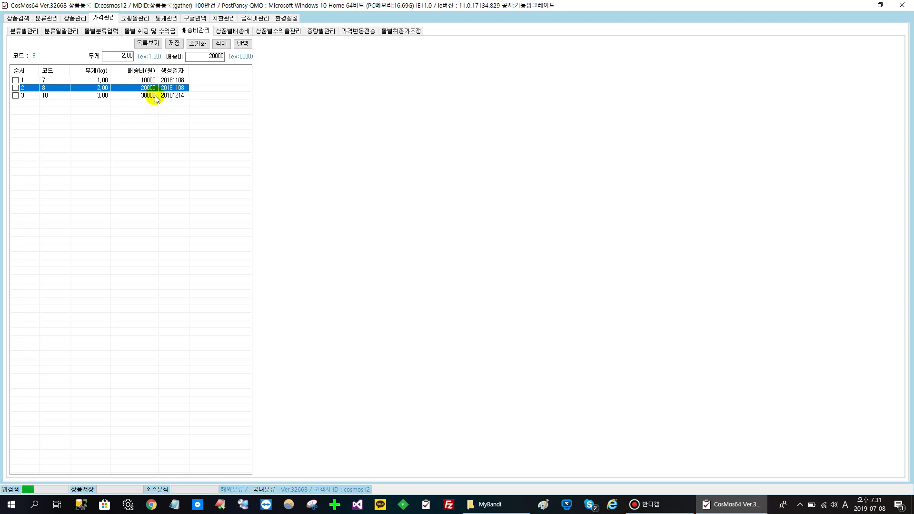
# - Save the entered shipping cost (배송비) for all checked Women2 categories in 분류별관리 and review the price columns across the list
pyautogui.click(24, 31)
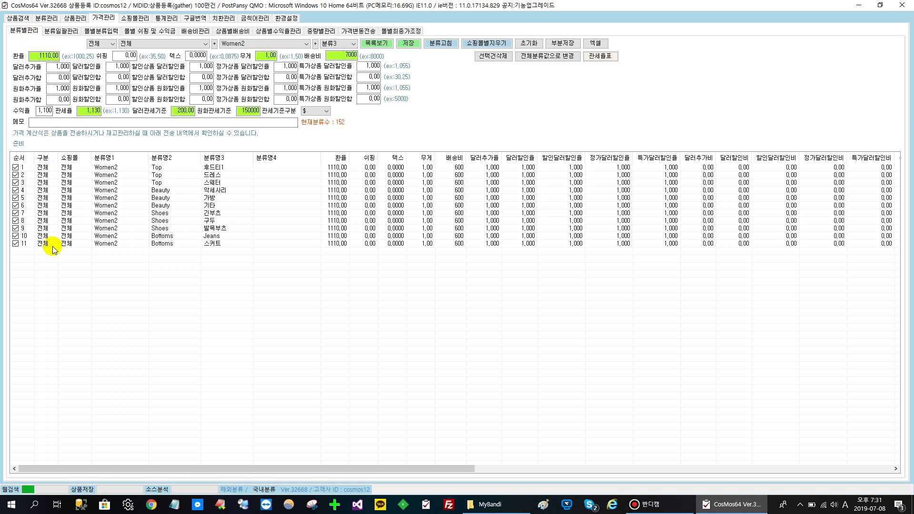
pyautogui.click(411, 44)
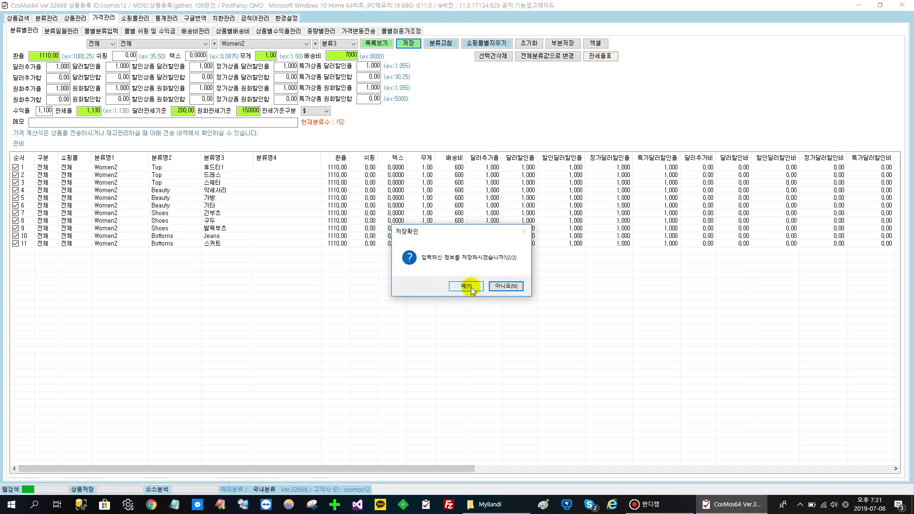
pyautogui.click(466, 286)
pyautogui.click(466, 286)
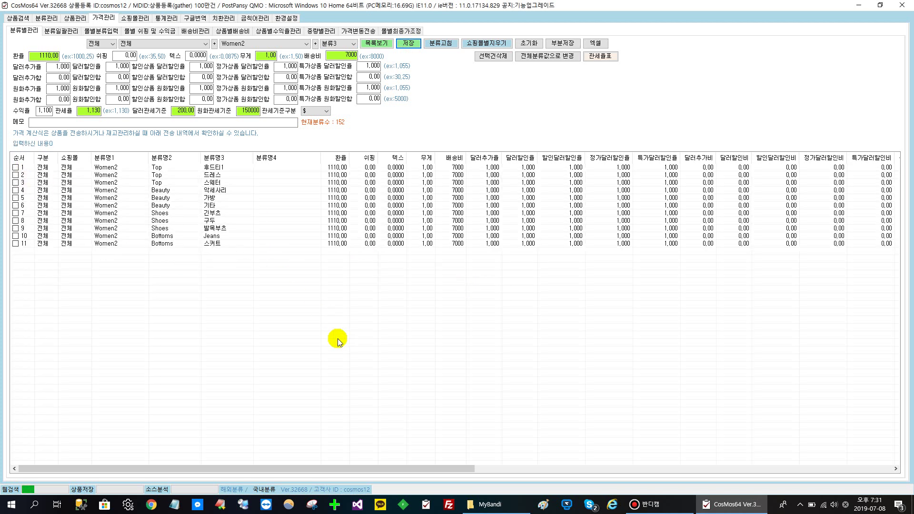
pyautogui.doubleClick(347, 55)
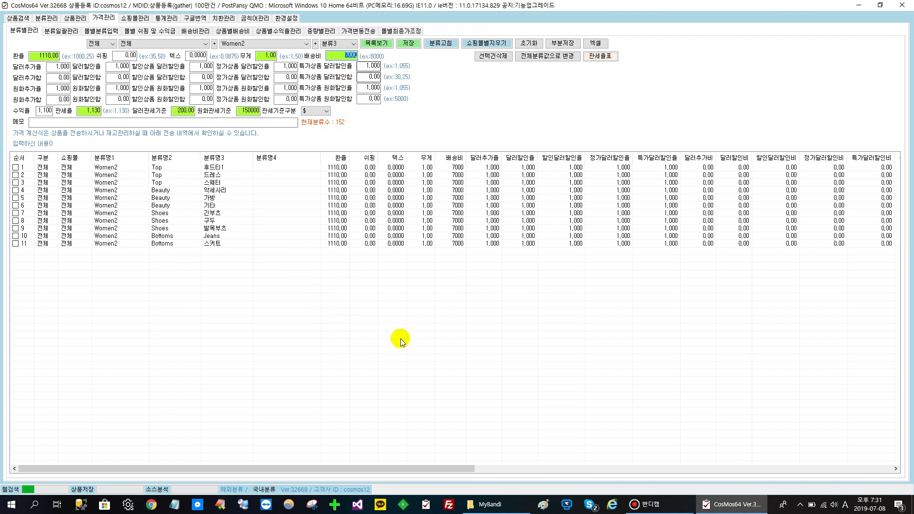
pyautogui.moveTo(393, 469)
pyautogui.mouseDown()
pyautogui.moveTo(593, 453)
pyautogui.moveTo(526, 451)
pyautogui.moveTo(238, 212)
pyautogui.moveTo(205, 166)
pyautogui.mouseUp()
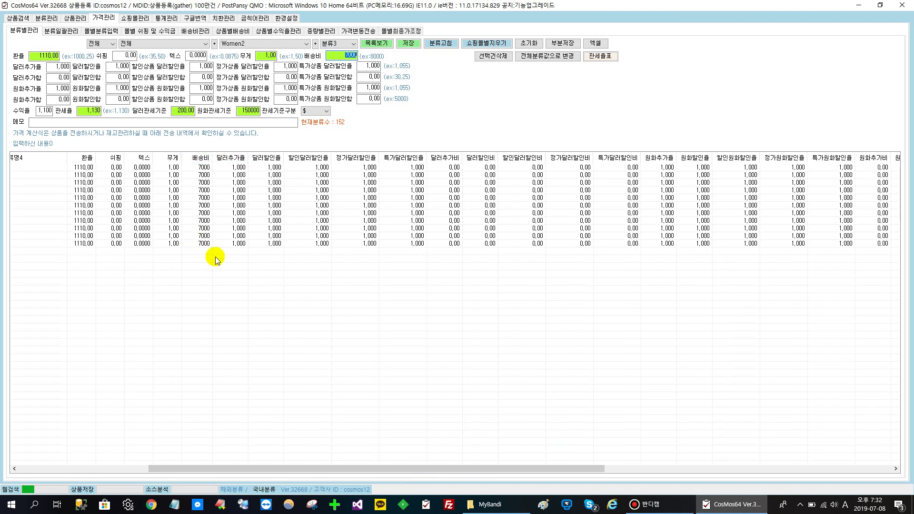
pyautogui.moveTo(405, 468); pyautogui.dragTo(231, 463)
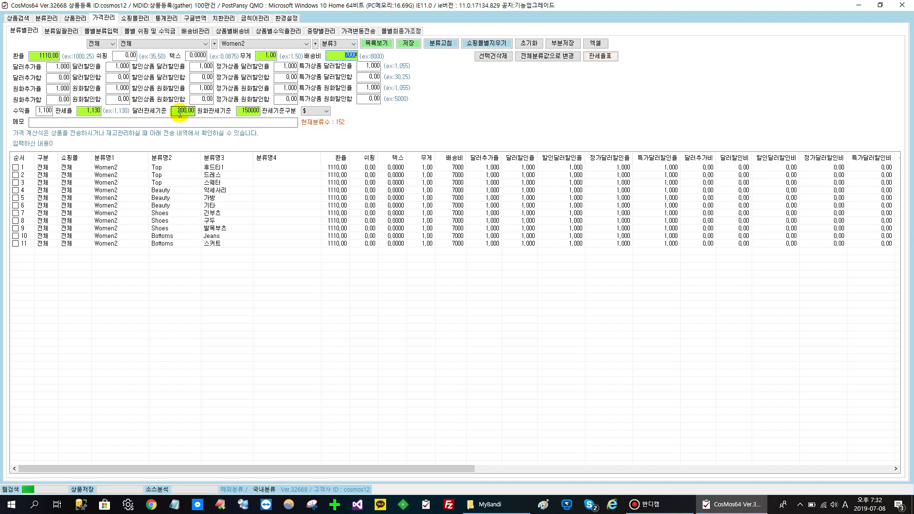
# - Highlight the dollar and won customs thresholds (달러관세기준, 원화관세기준) and set the customs basis type (관세기준구분) to WON
pyautogui.click(182, 111)
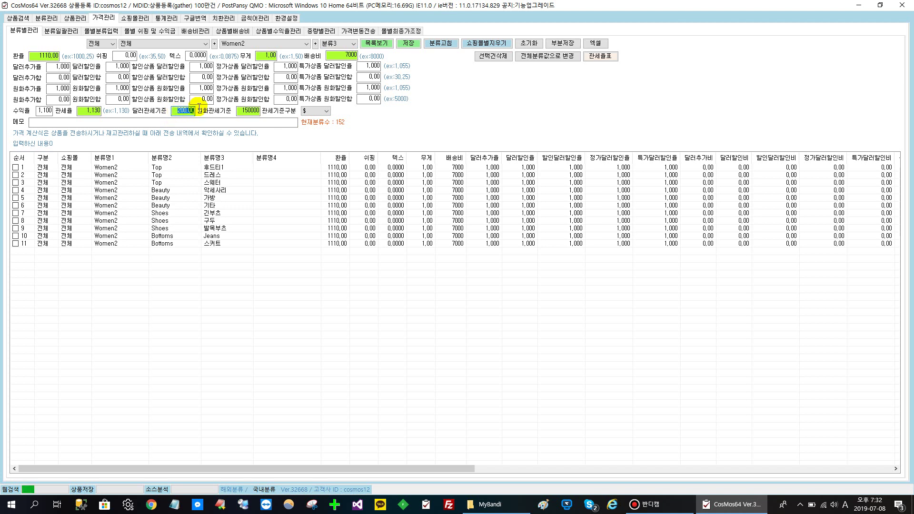
pyautogui.click(239, 111)
pyautogui.moveTo(241, 110); pyautogui.dragTo(246, 116)
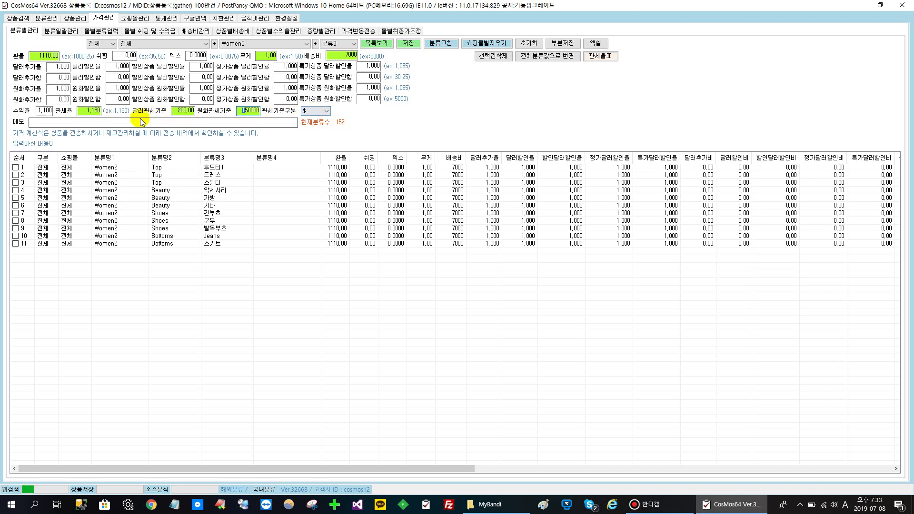
pyautogui.click(311, 112)
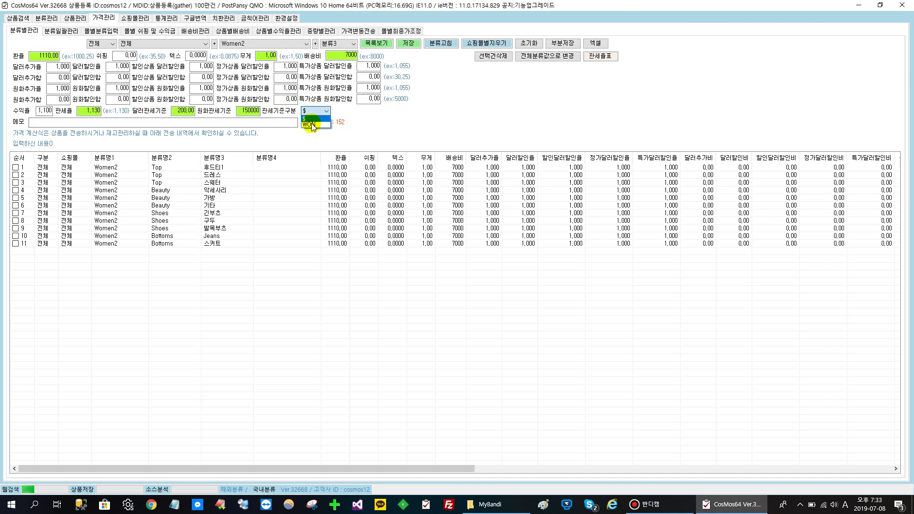
pyautogui.click(311, 125)
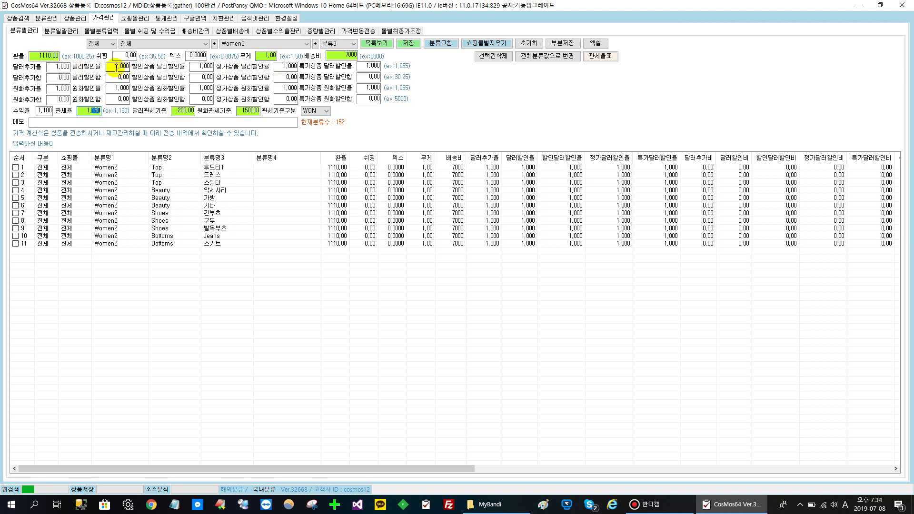
# - Highlight the dollar add rate (달러추가율) and dollar discount rate (달러할인율) fields to compare them
pyautogui.click(59, 67)
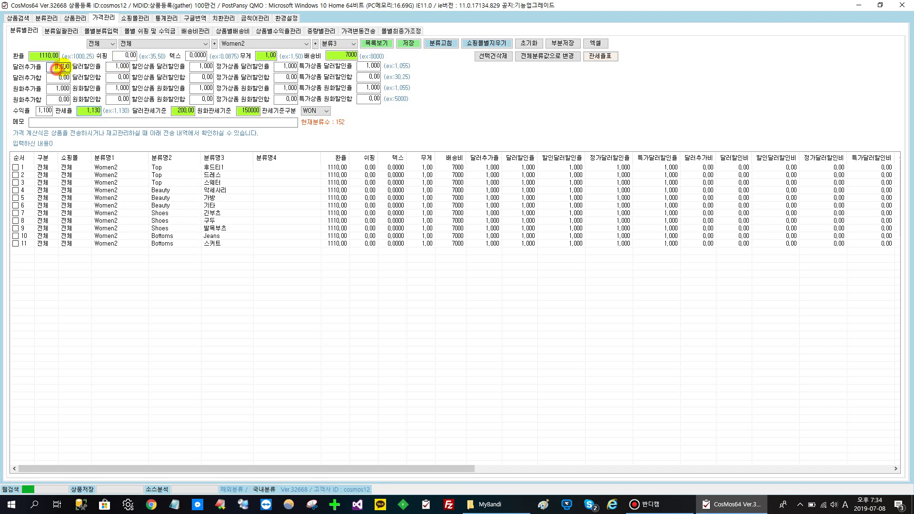
pyautogui.click(115, 67)
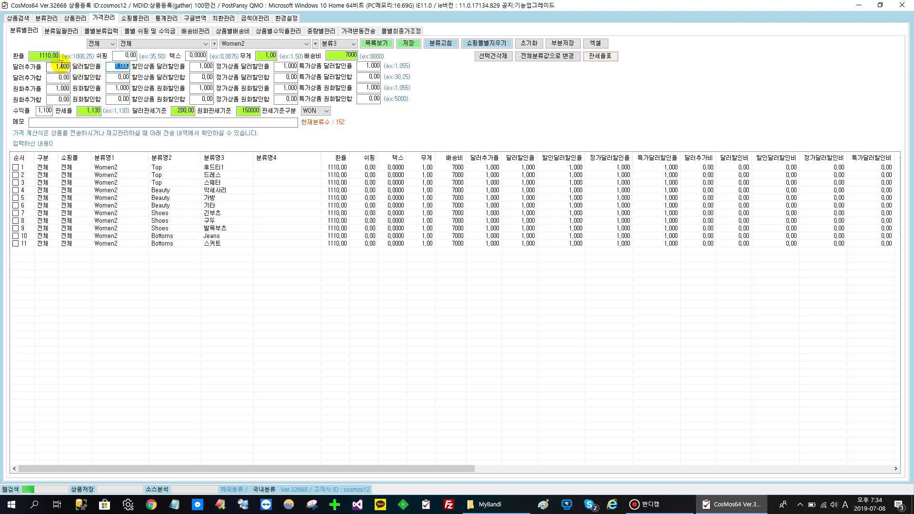
pyautogui.click(57, 67)
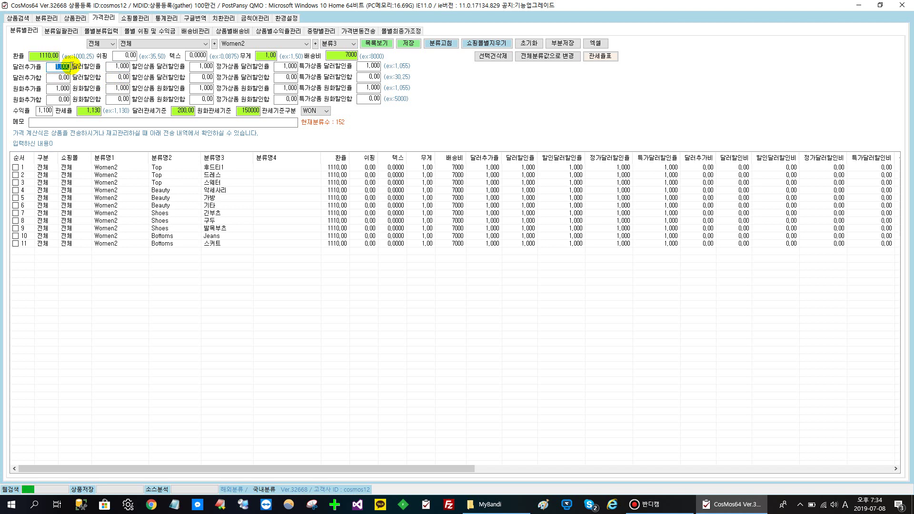
pyautogui.click(117, 67)
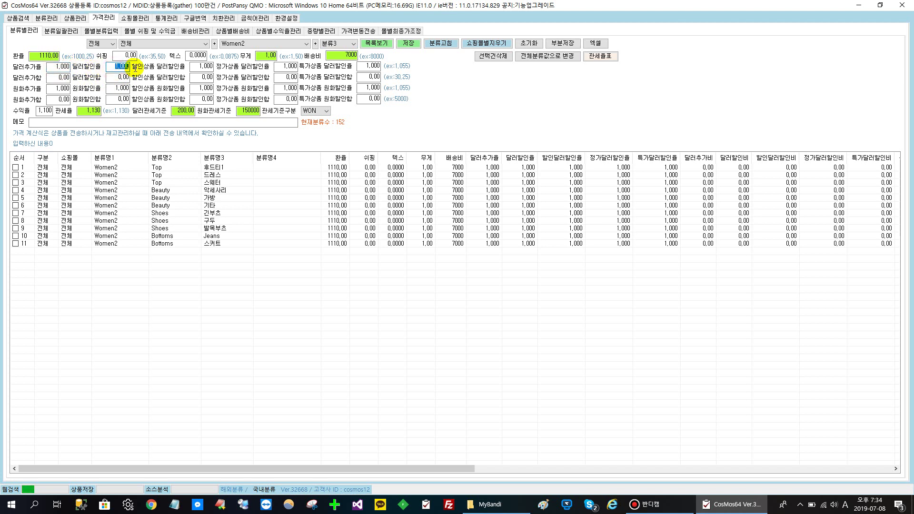
pyautogui.click(58, 67)
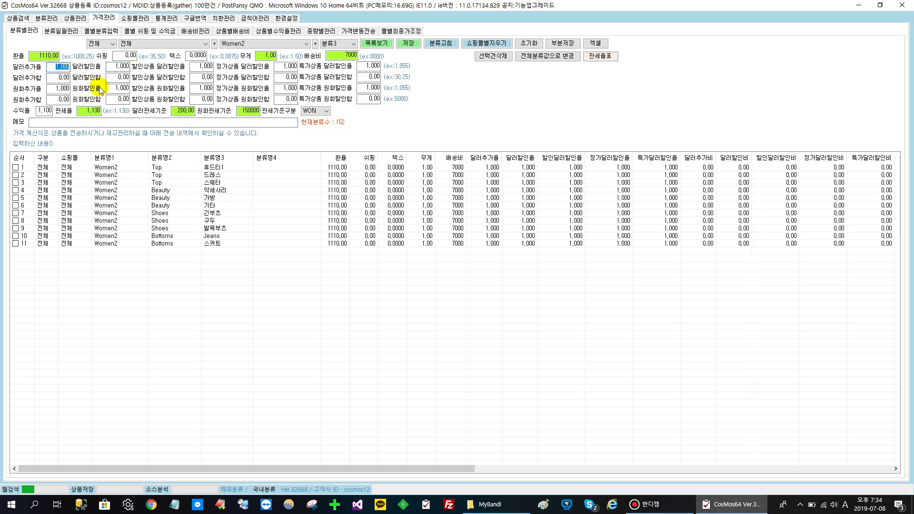
pyautogui.click(55, 69)
pyautogui.doubleClick(55, 69)
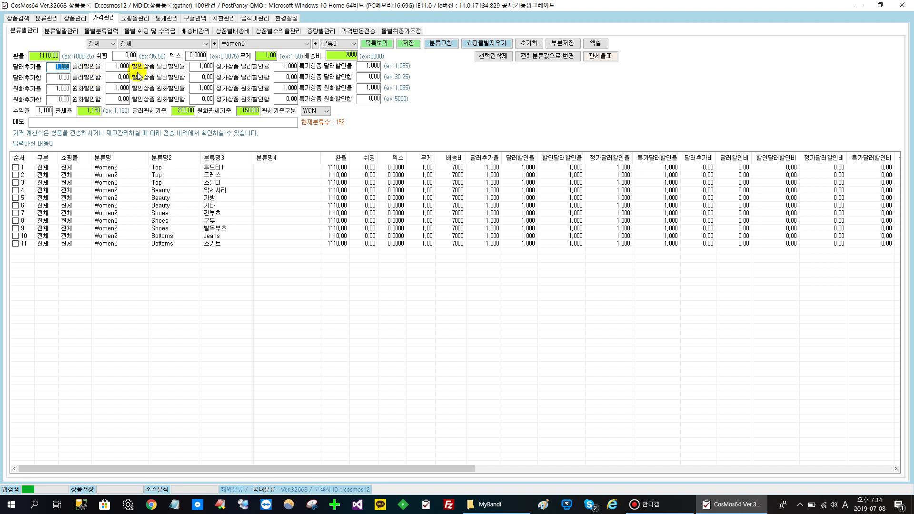
# - Highlight the dollar discount rates for discounted, regular-price and special-price products (할인상품, 정가상품, 특가상품), plus the profit rate (수익율)
pyautogui.click(197, 67)
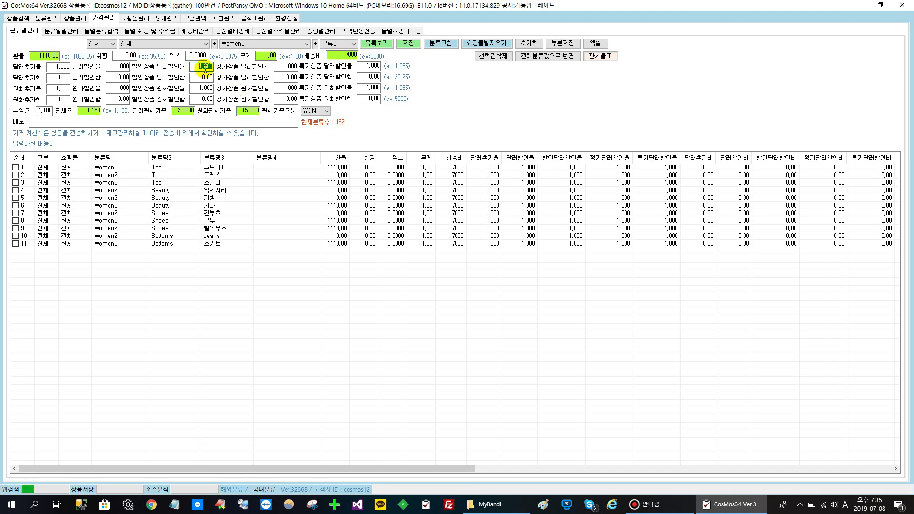
pyautogui.click(204, 66)
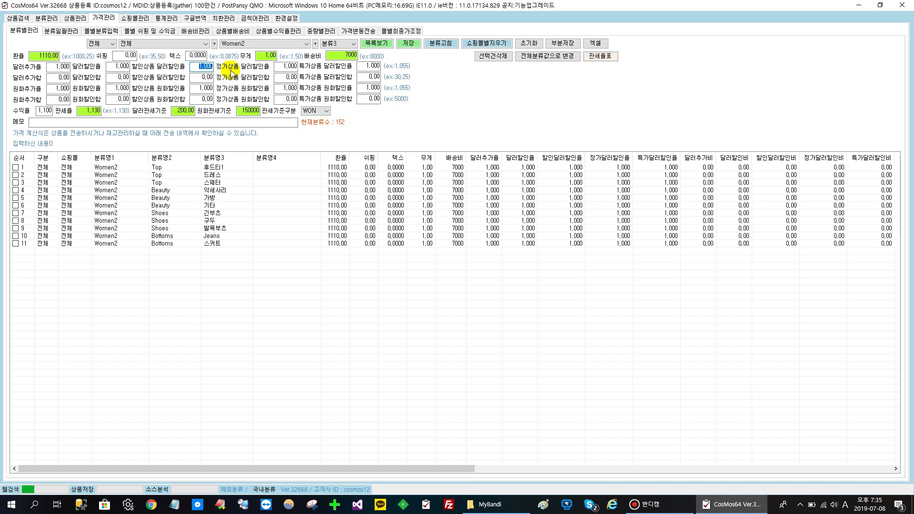
pyautogui.click(281, 67)
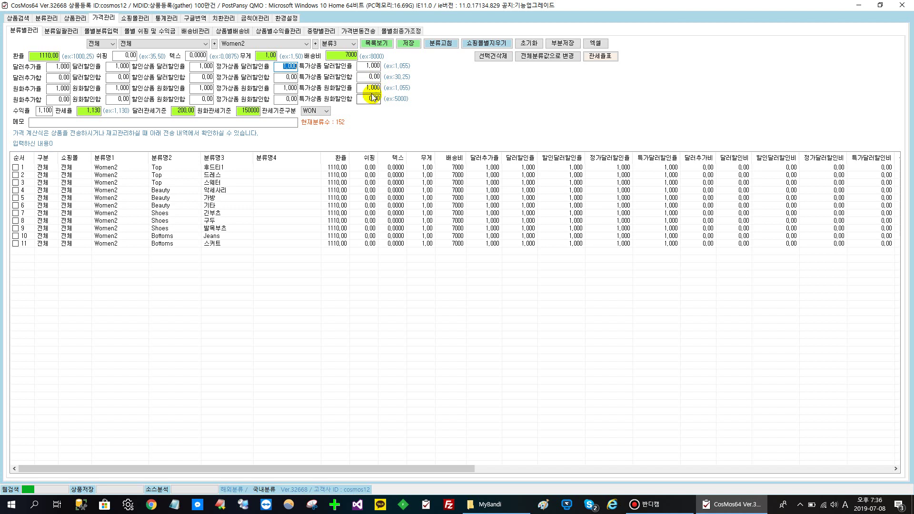
pyautogui.click(366, 66)
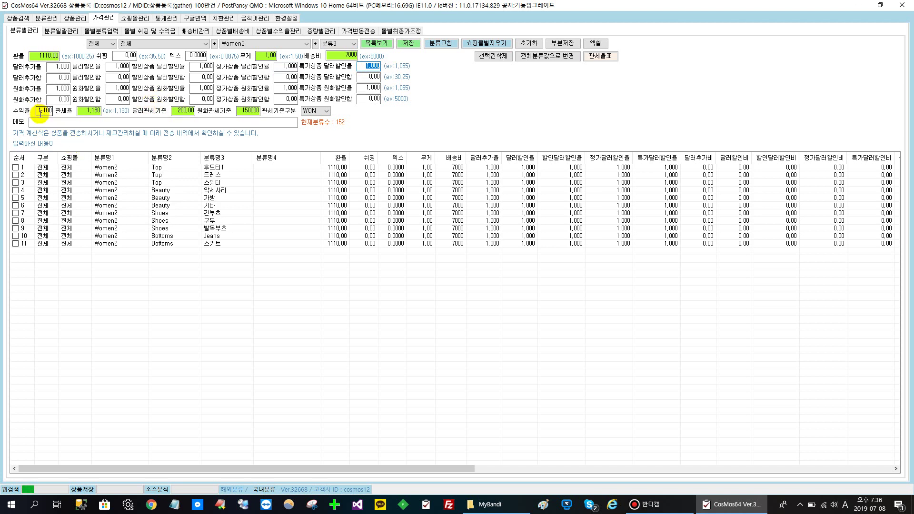
pyautogui.click(42, 112)
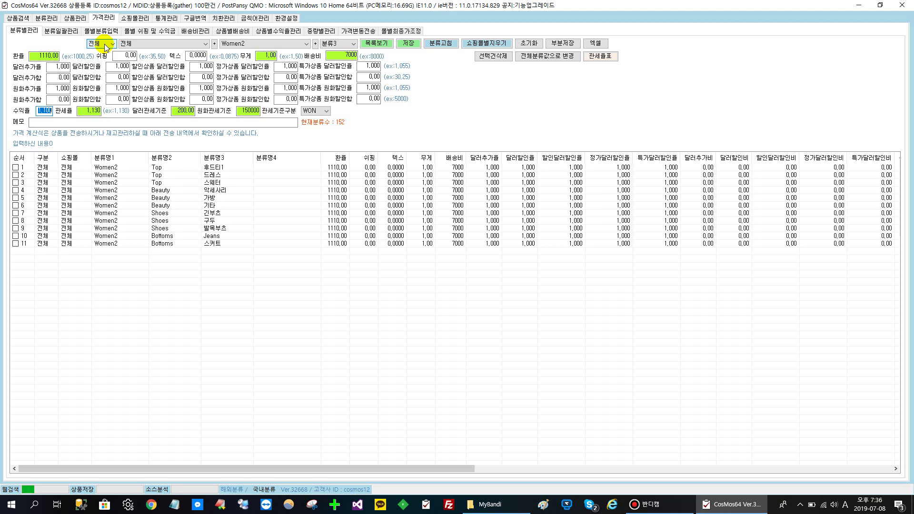
# - List the Women2 category prices for the US shopping mall 47brand
pyautogui.click(106, 47)
pyautogui.click(99, 57)
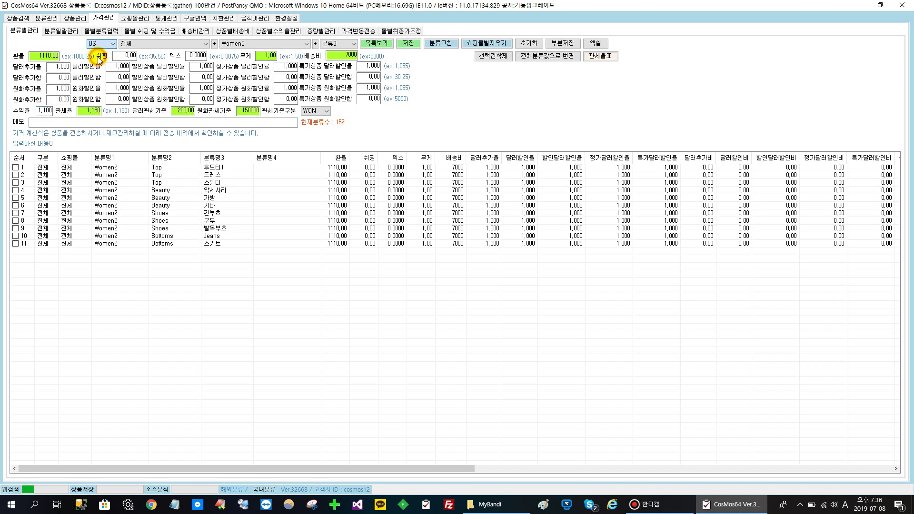
pyautogui.click(139, 44)
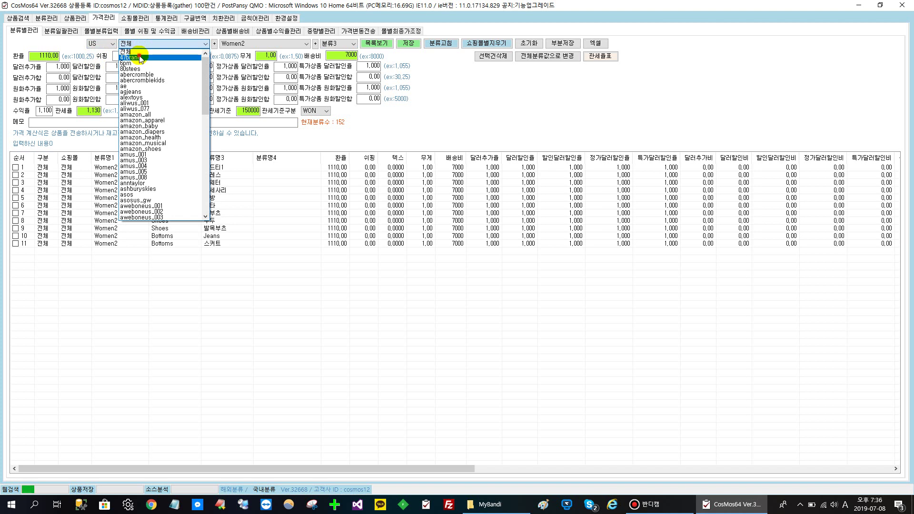
pyautogui.click(141, 58)
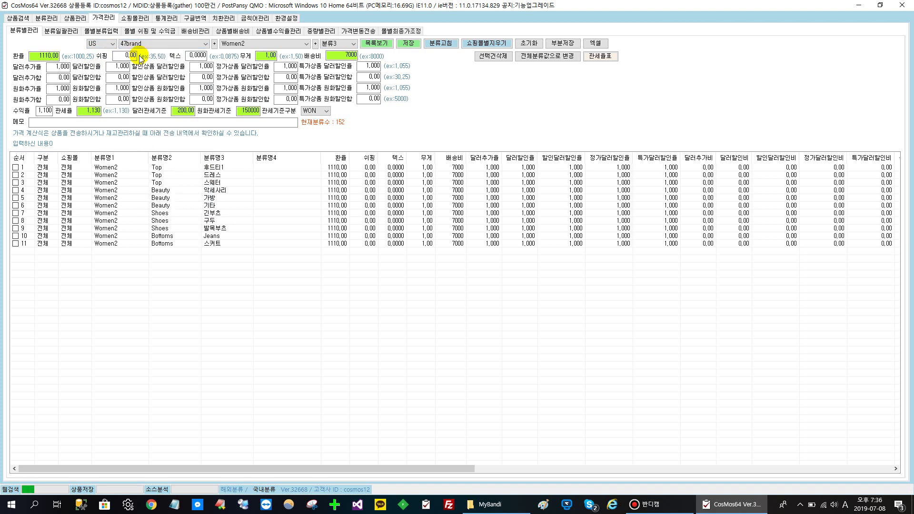
pyautogui.click(387, 44)
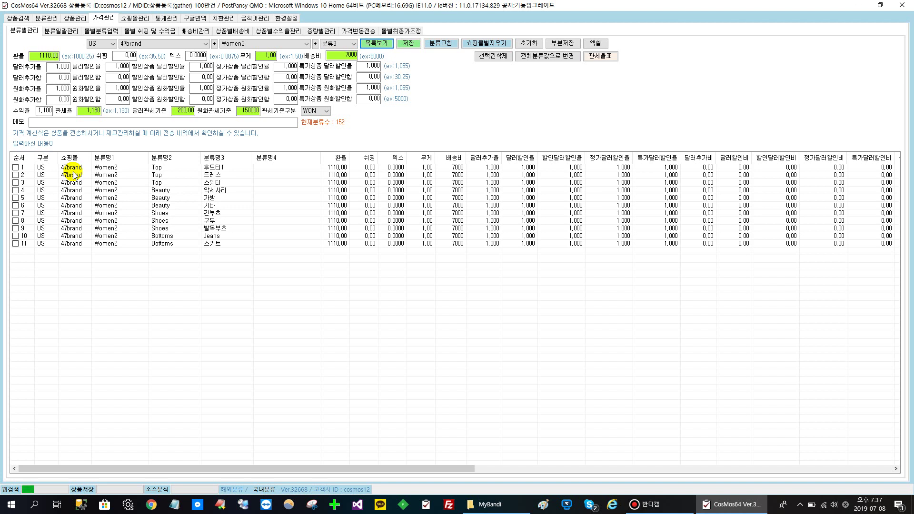
# - Set the dollar add rate (달러추가율) to 0.8 for all 47brand Women2 rows and save it
pyautogui.click(25, 157)
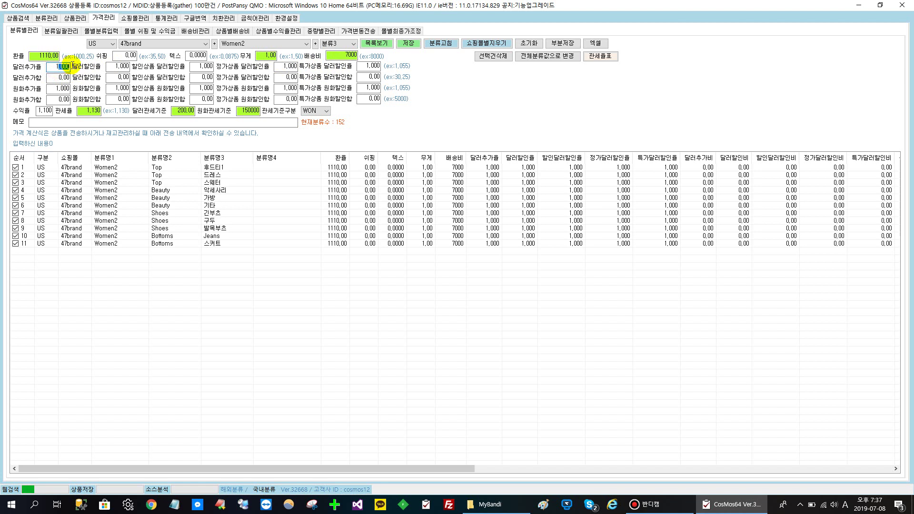
pyautogui.moveTo(70, 66)
pyautogui.mouseDown()
pyautogui.moveTo(57, 68)
pyautogui.moveTo(72, 69)
pyautogui.mouseUp()
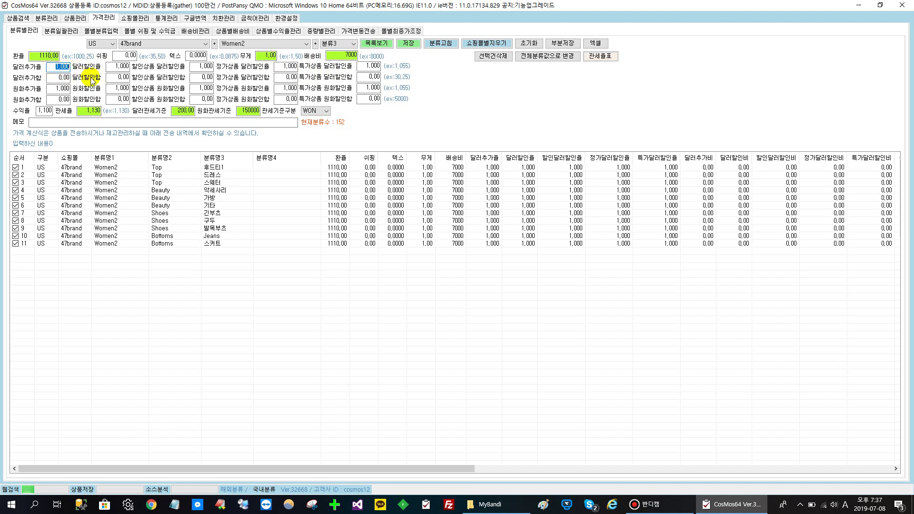
pyautogui.write('0')
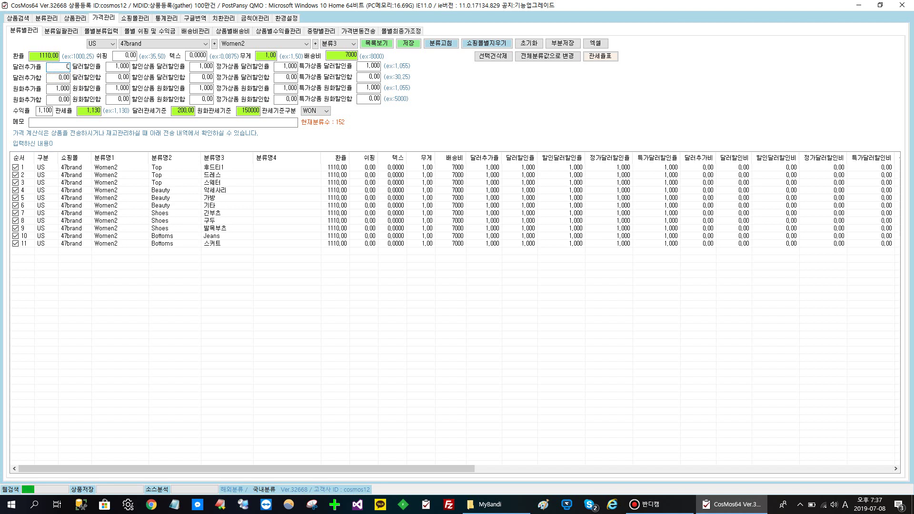
pyautogui.write('.8')
pyautogui.click(16, 161)
pyautogui.click(15, 161)
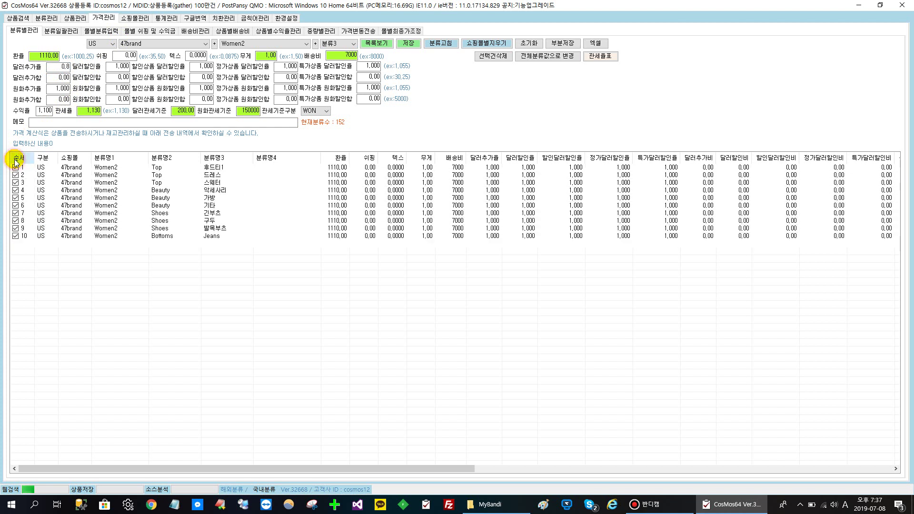
pyautogui.click(408, 43)
pyautogui.click(456, 285)
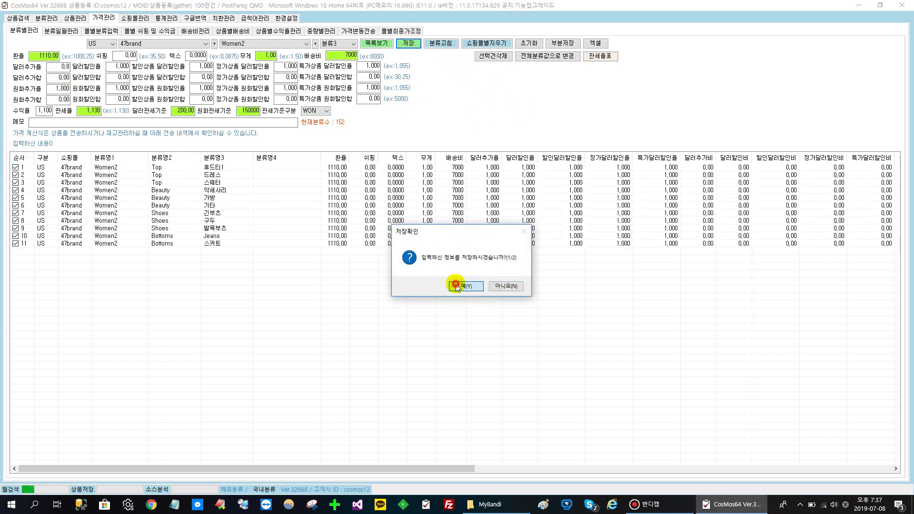
pyautogui.click(460, 288)
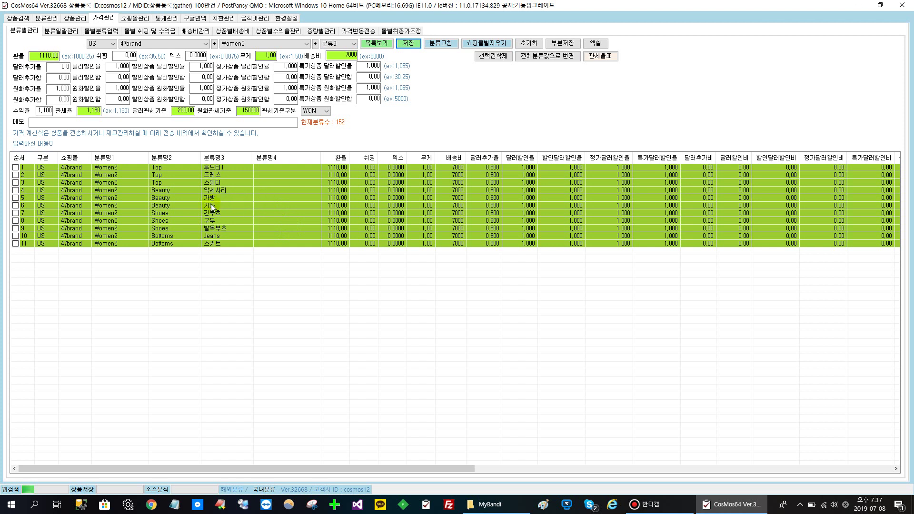
# - Erase all price settings stored for the US mall 47brand with 쇼핑몰별지우기, confirming both times
pyautogui.click(19, 159)
pyautogui.click(103, 46)
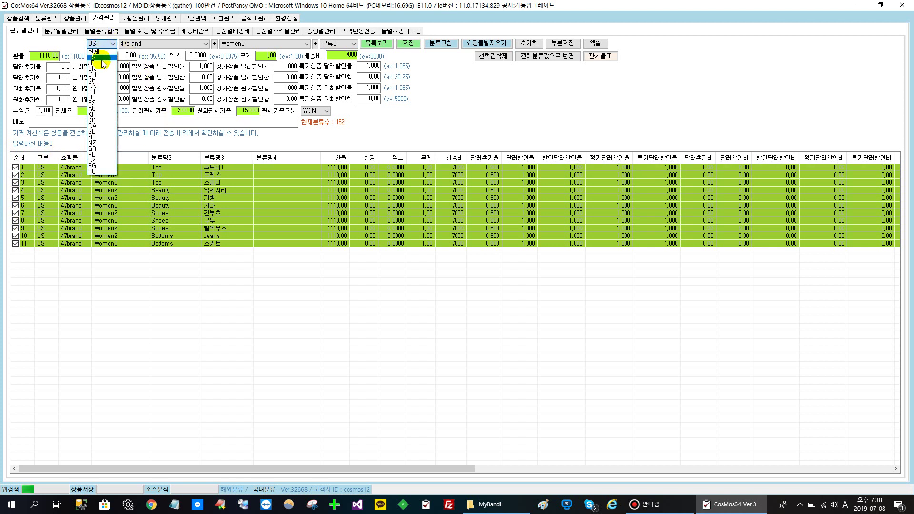
pyautogui.click(103, 58)
pyautogui.click(138, 45)
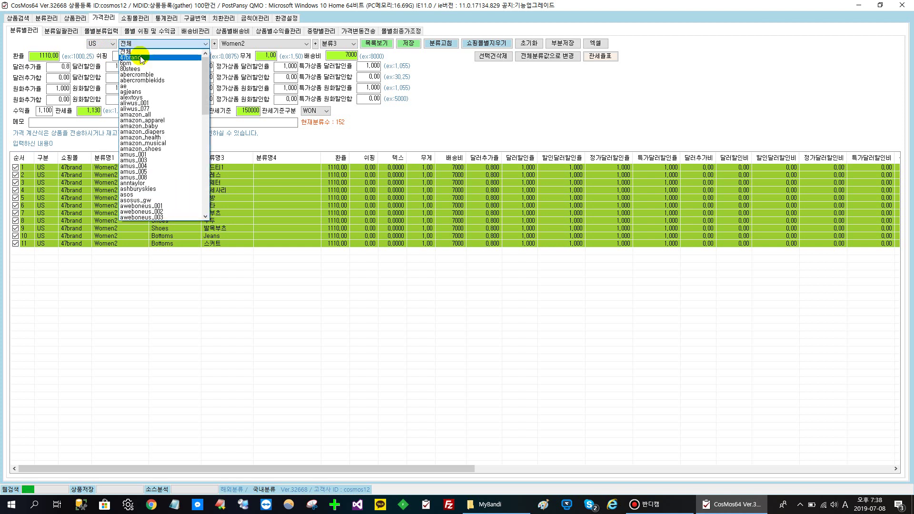
pyautogui.click(142, 59)
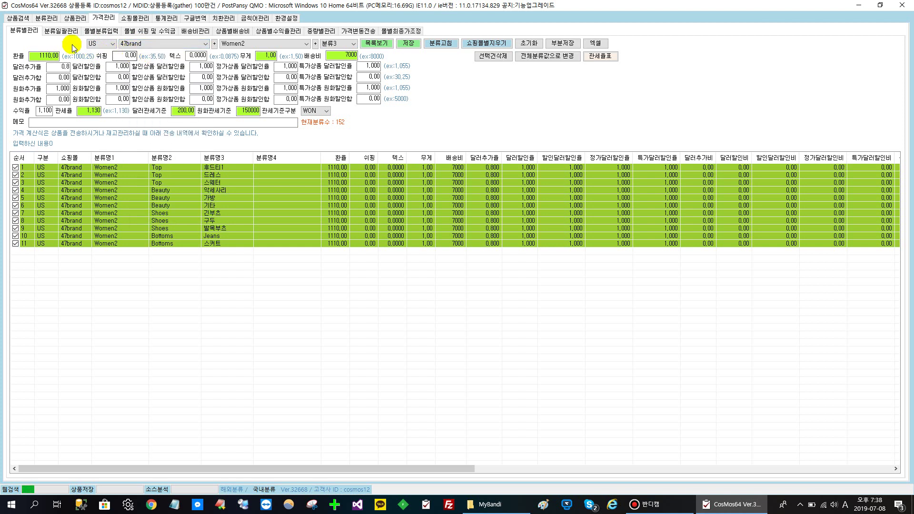
pyautogui.click(469, 46)
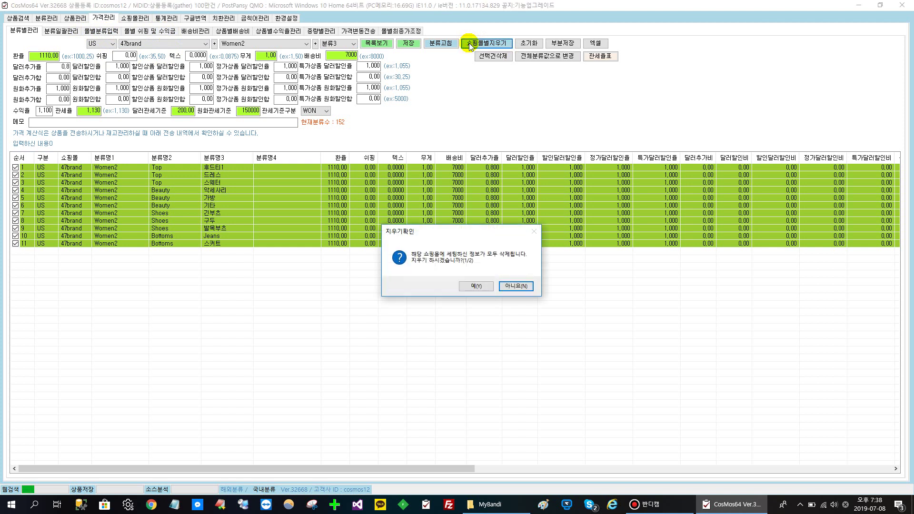
pyautogui.click(475, 286)
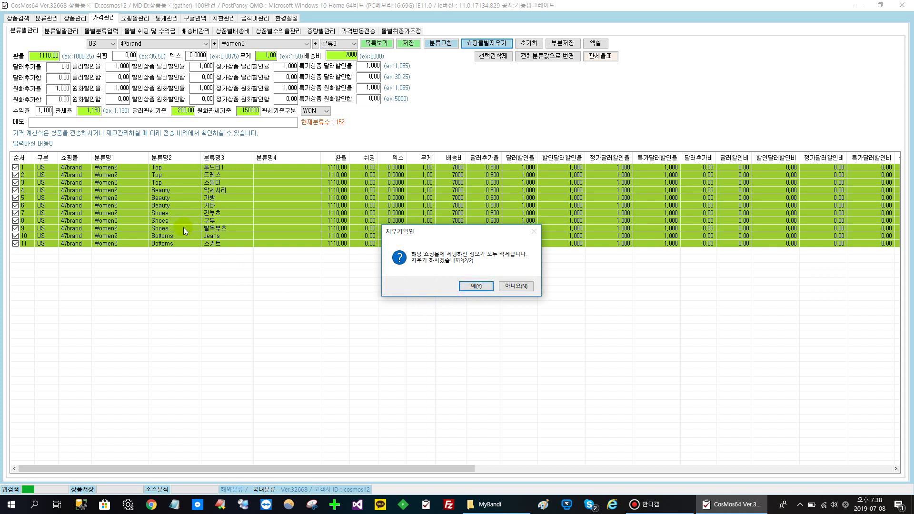
pyautogui.click(475, 286)
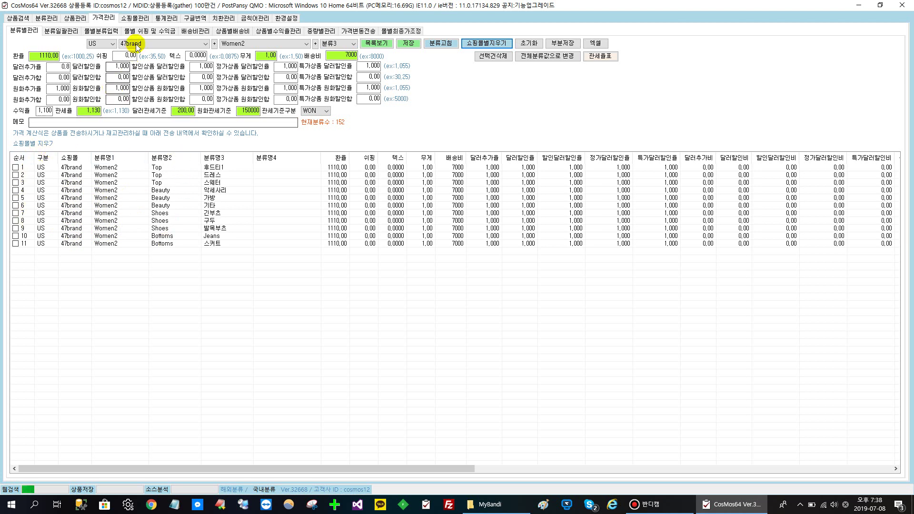
# - Look over 배송비관리 and list the US weight-range shipping costs in 중량별관리
pyautogui.click(195, 32)
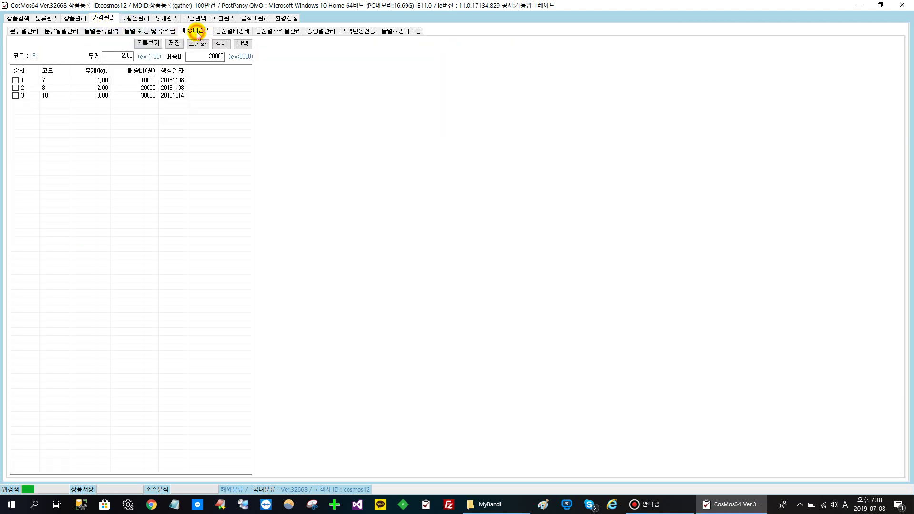
pyautogui.click(320, 31)
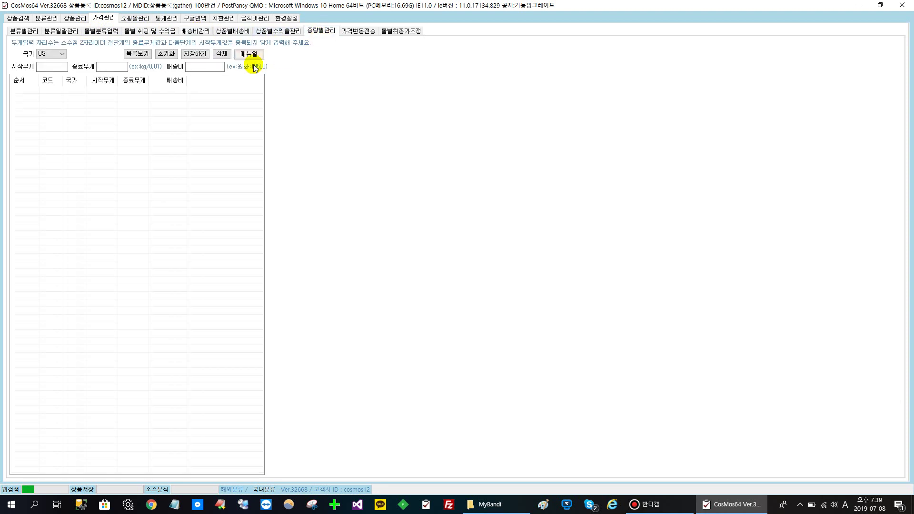
pyautogui.click(137, 54)
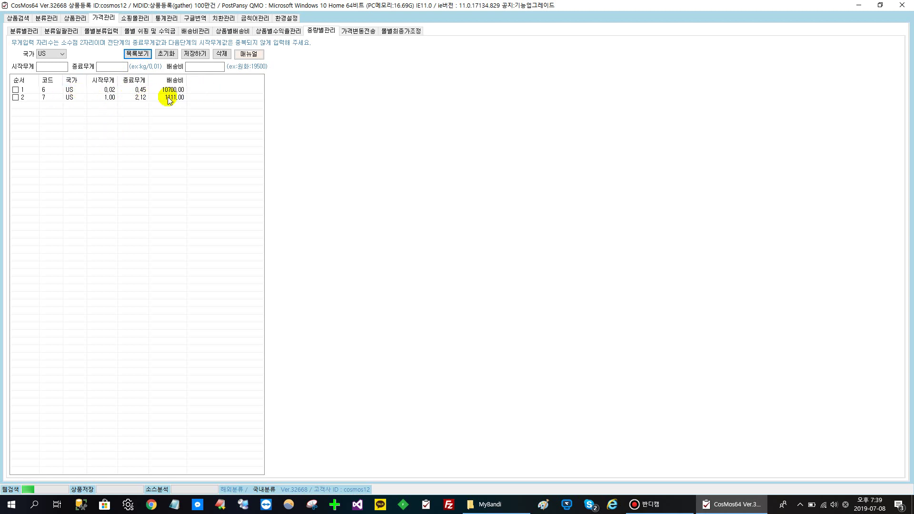
# - Review the per-product profit rates (상품별수익률관리), mall shipping and profit, and the shipping cost field in 상품별배송비
pyautogui.click(280, 32)
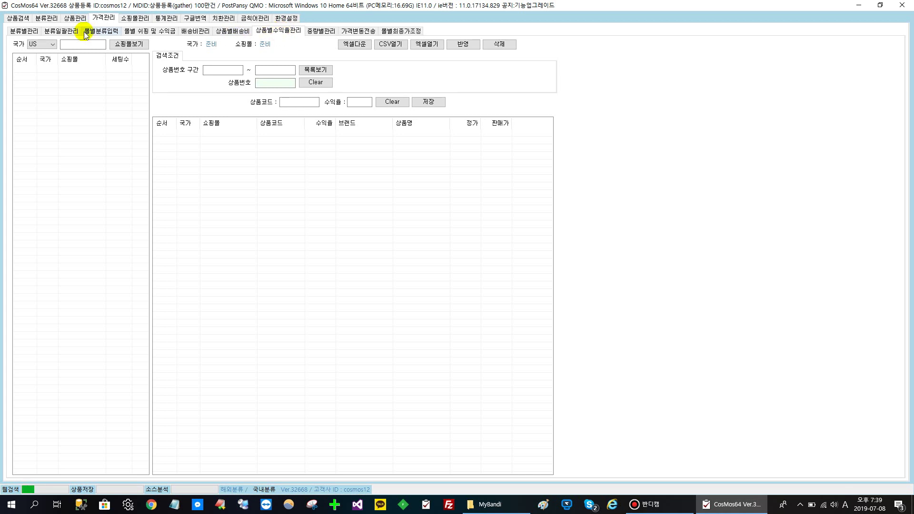
pyautogui.click(138, 33)
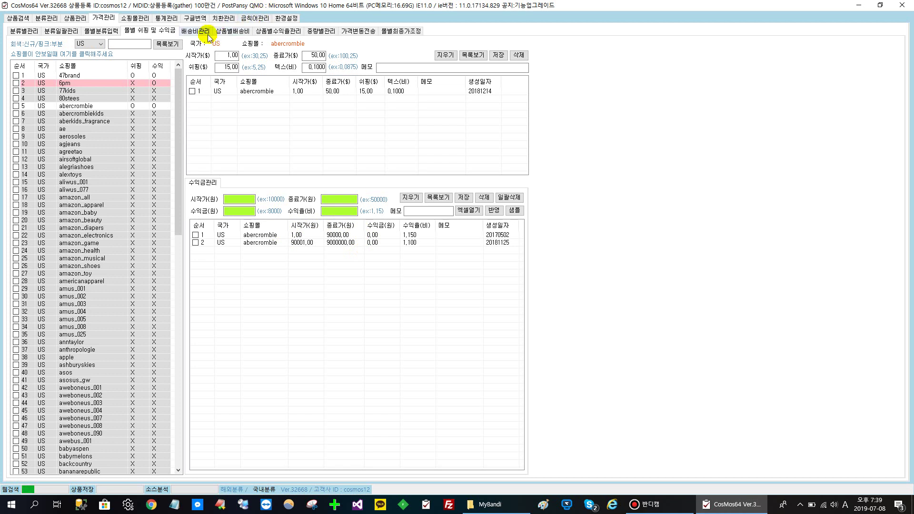
pyautogui.click(270, 32)
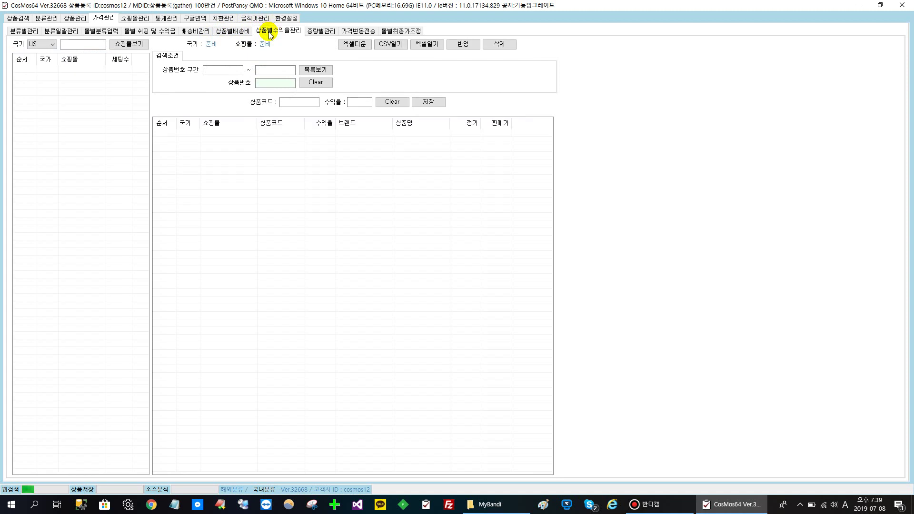
pyautogui.click(228, 33)
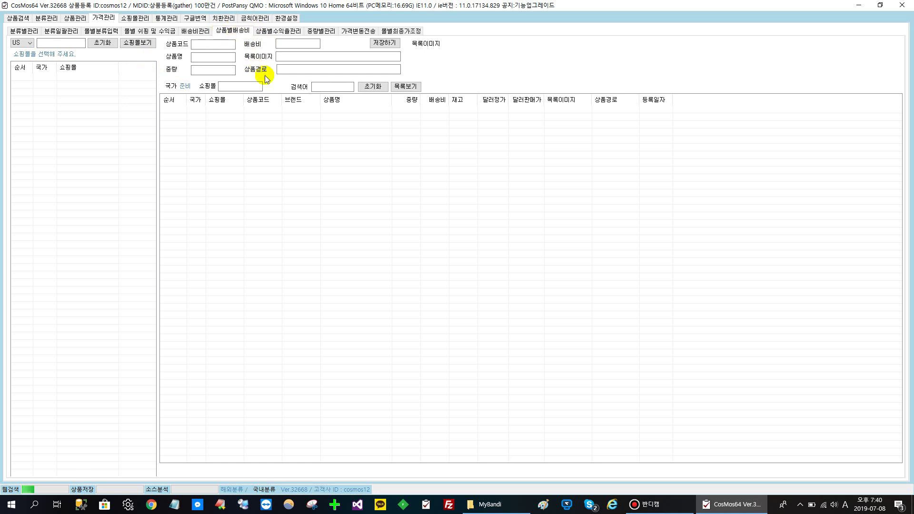
pyautogui.click(287, 48)
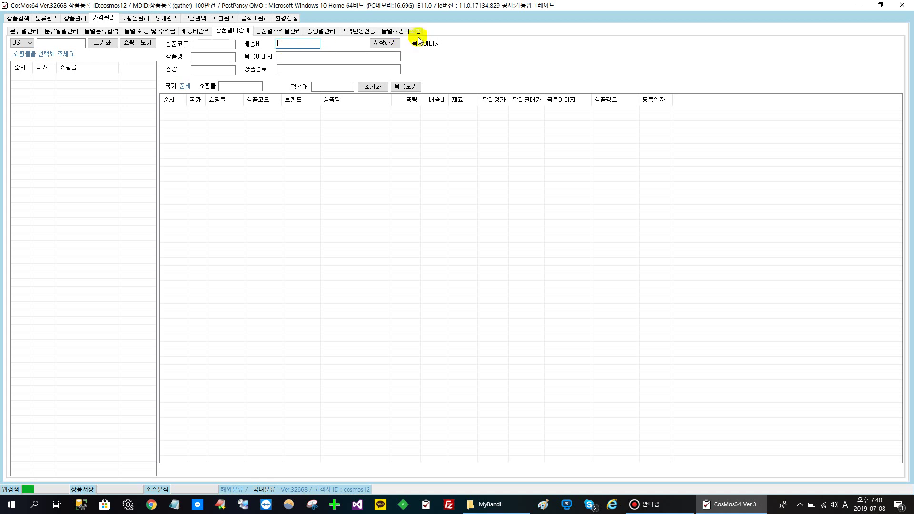
# - Review the start price, end price, adjustment amount and adjustment rate fields in 몰별최종가조정, and return to 분류별관리
pyautogui.click(411, 33)
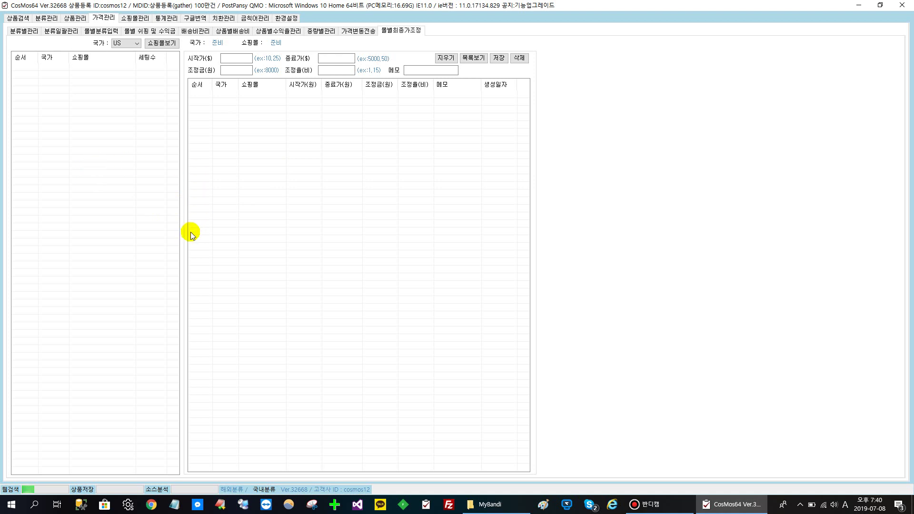
pyautogui.click(235, 60)
pyautogui.click(328, 56)
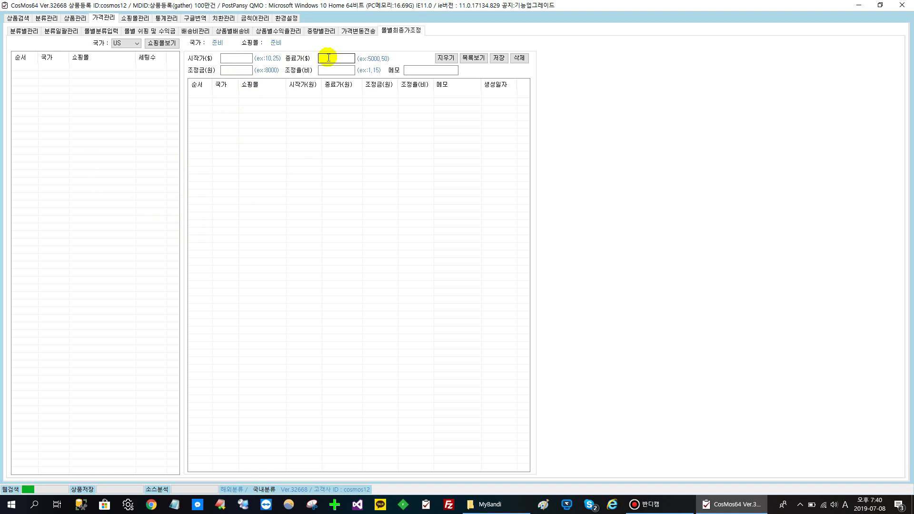
pyautogui.click(240, 72)
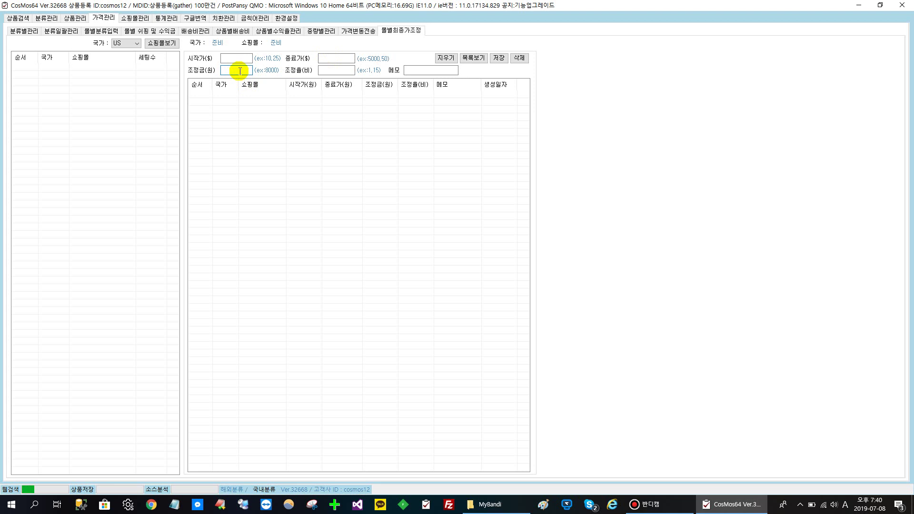
pyautogui.click(333, 70)
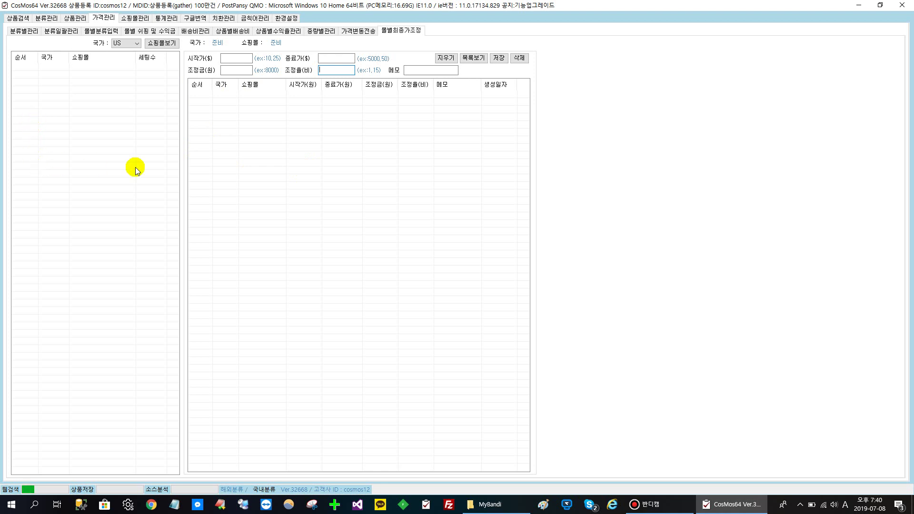
pyautogui.click(23, 31)
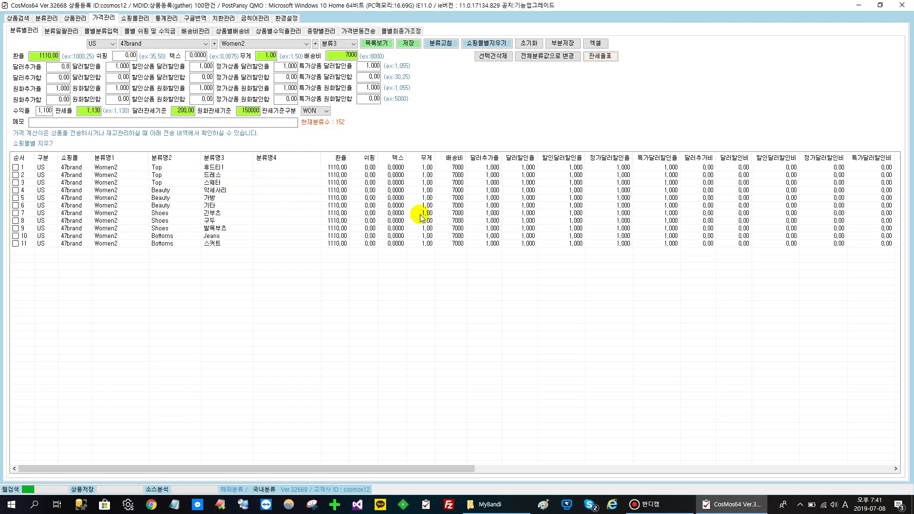
pyautogui.click(677, 506)
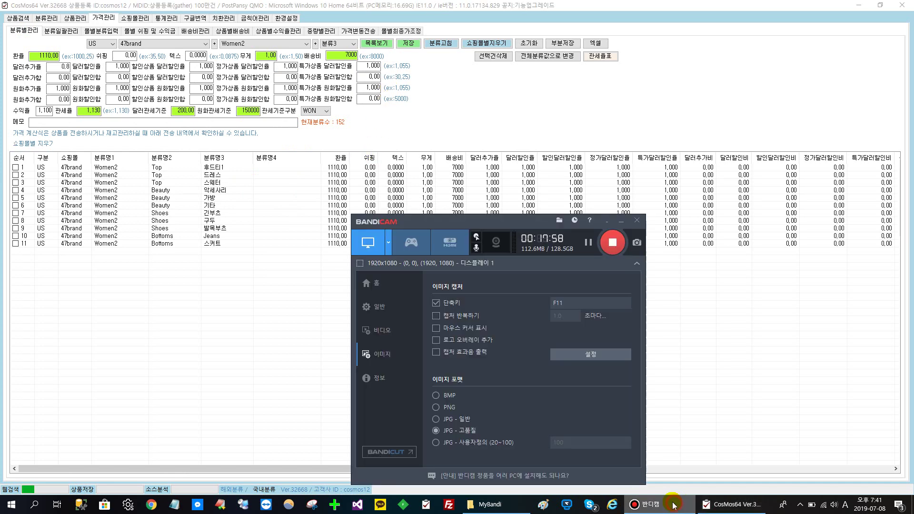